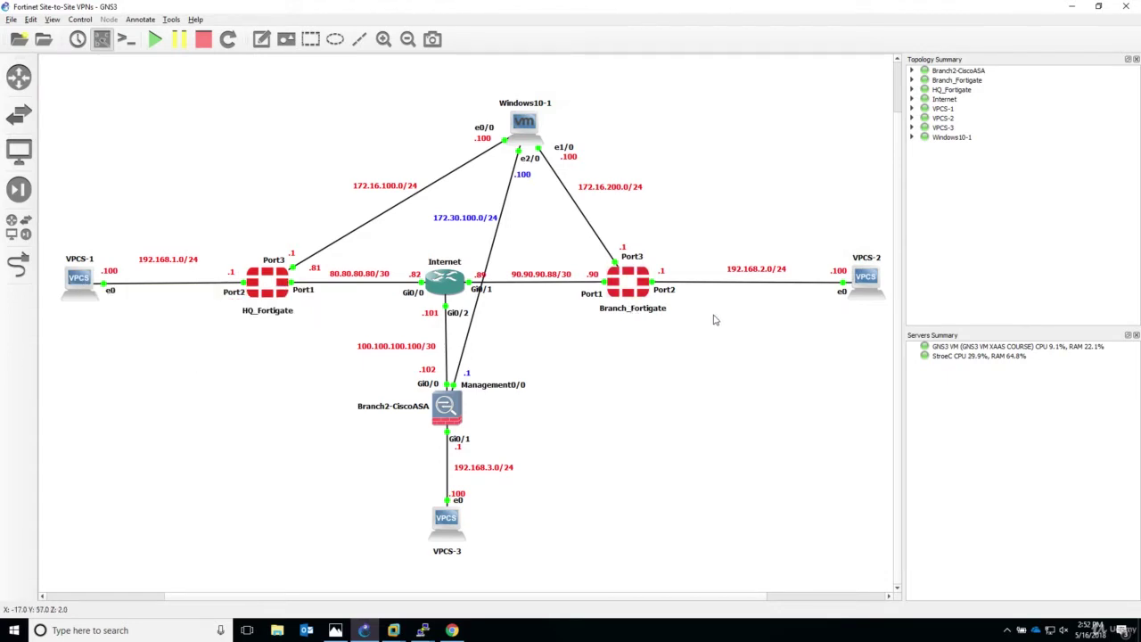
Open the Internet router's console from its node menu and move the window up and right
right_click(454, 280)
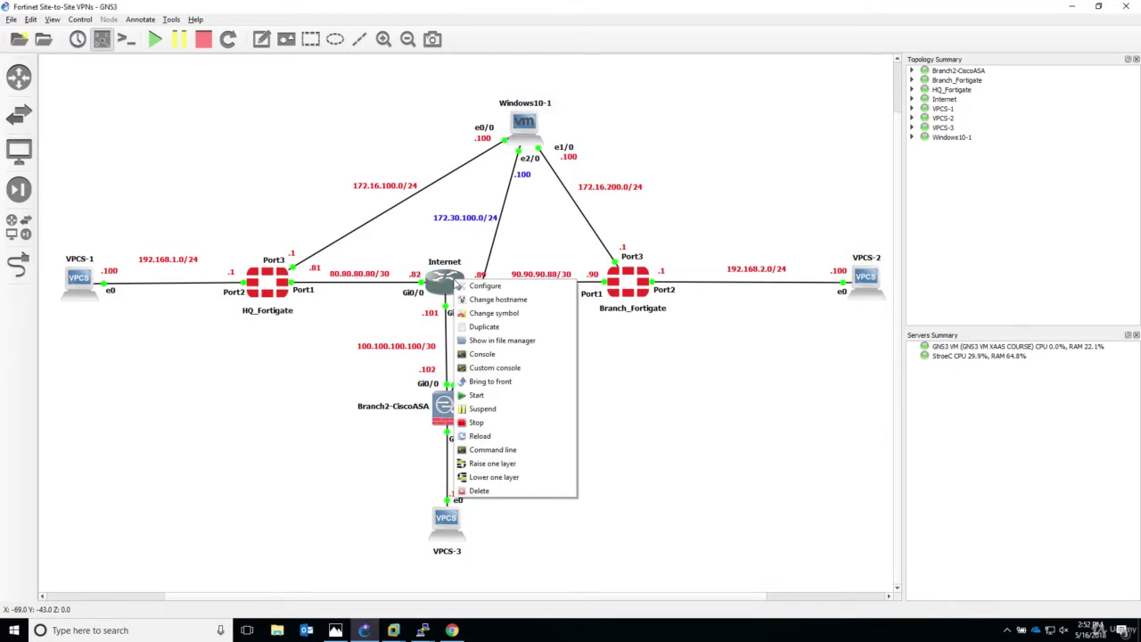
left_click(486, 354)
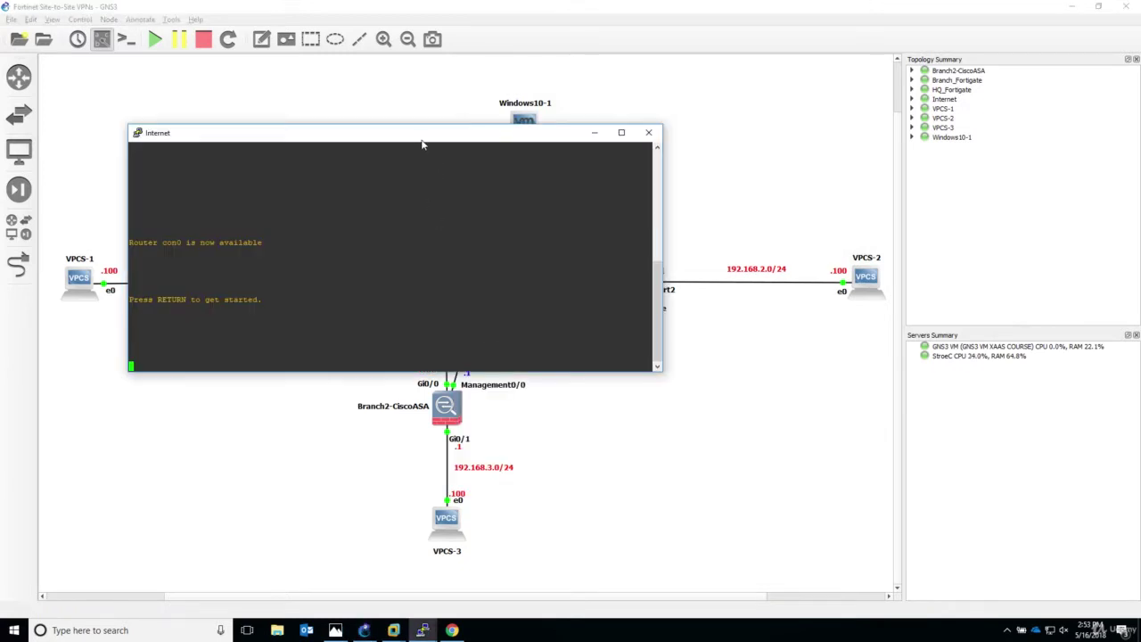
left_click_drag(422, 144, 749, 116)
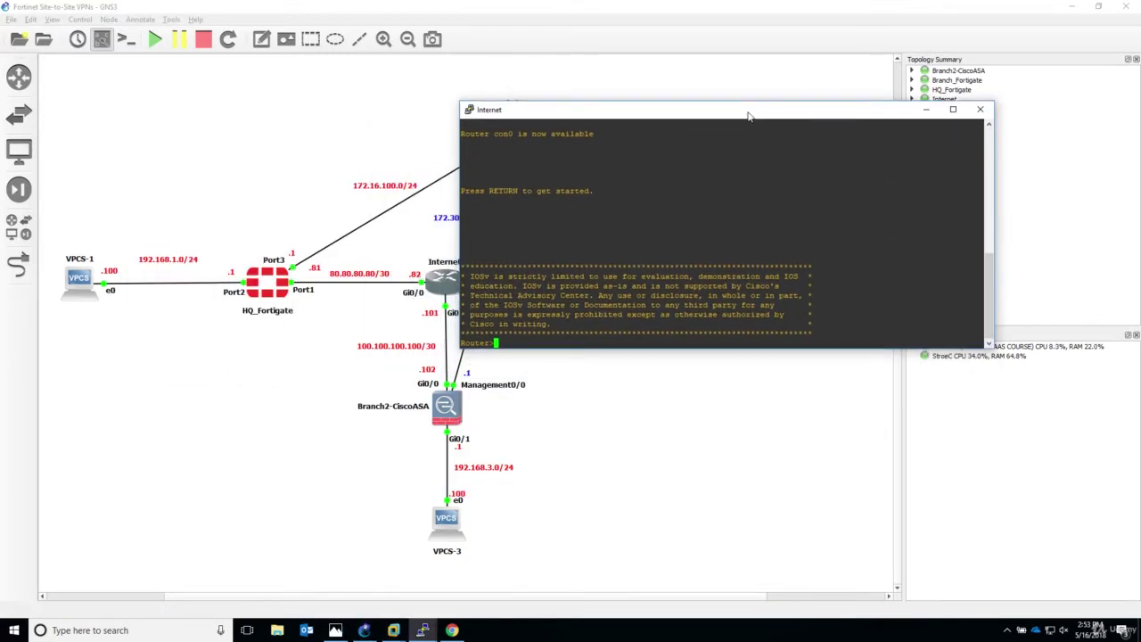
Set the console terminal font to 16-point Courier New
right_click(699, 119)
left_click(713, 279)
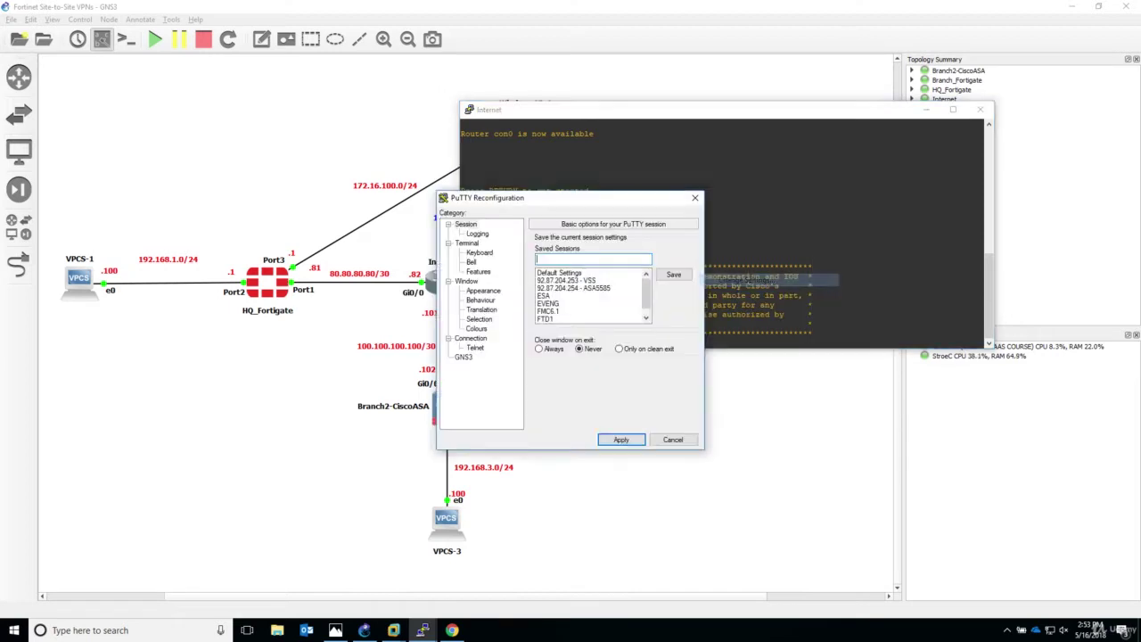
left_click(484, 291)
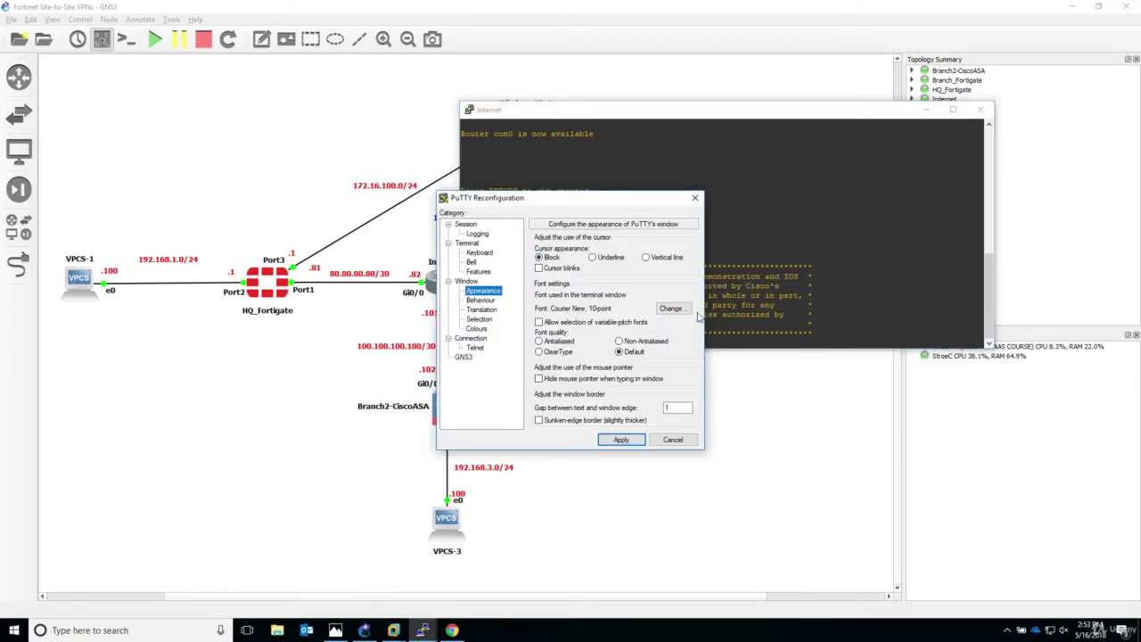
left_click(671, 308)
left_click(670, 354)
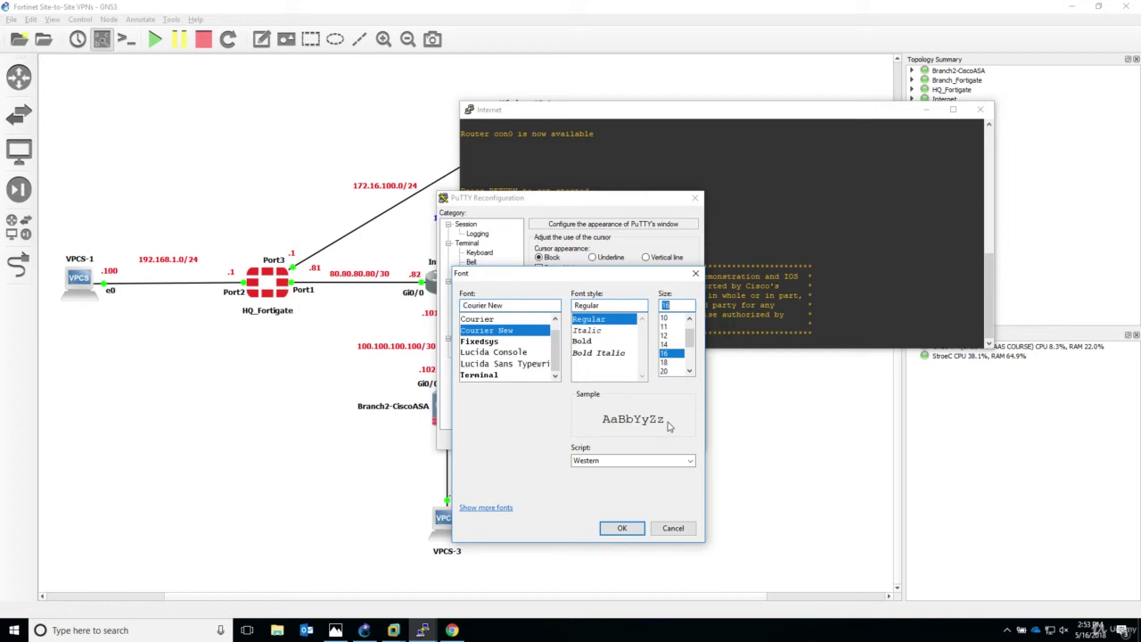
left_click(622, 528)
left_click(619, 439)
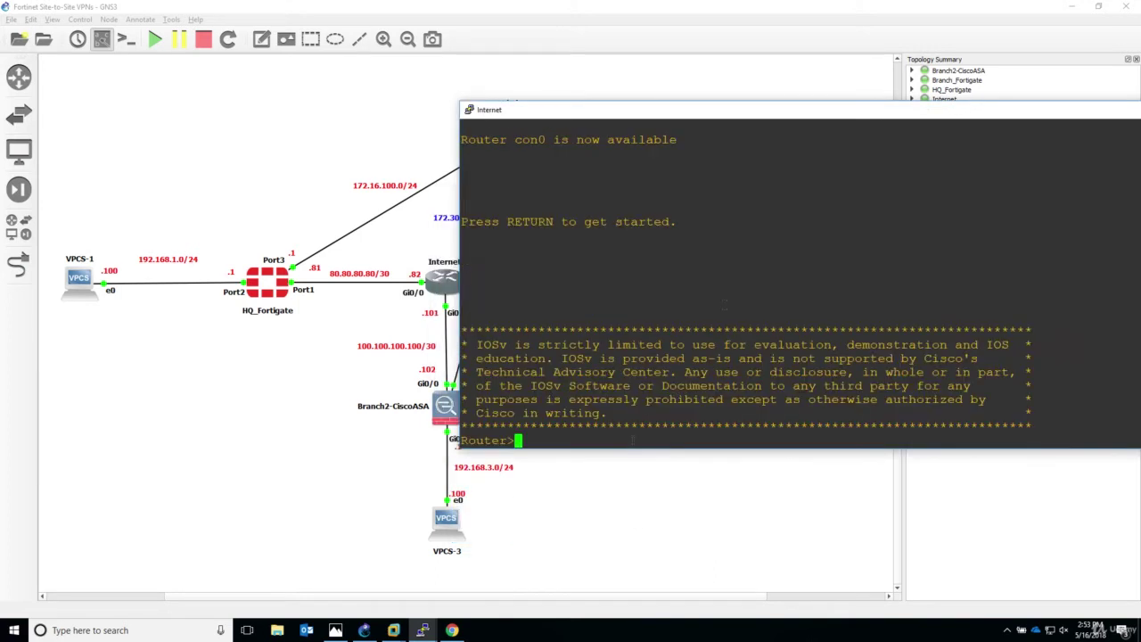
Assign 80.80.80.82 255.255.255.252 to Gi0/0 and enable it with no shutdown
left_click_drag(671, 111, 726, 89)
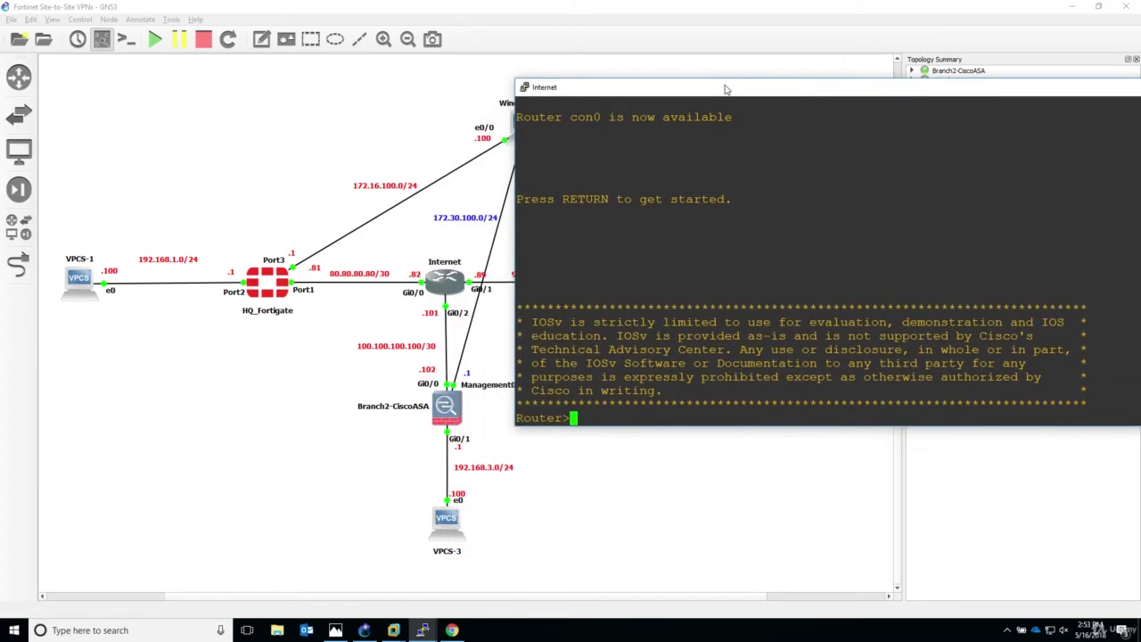
type("en")
key("Return")
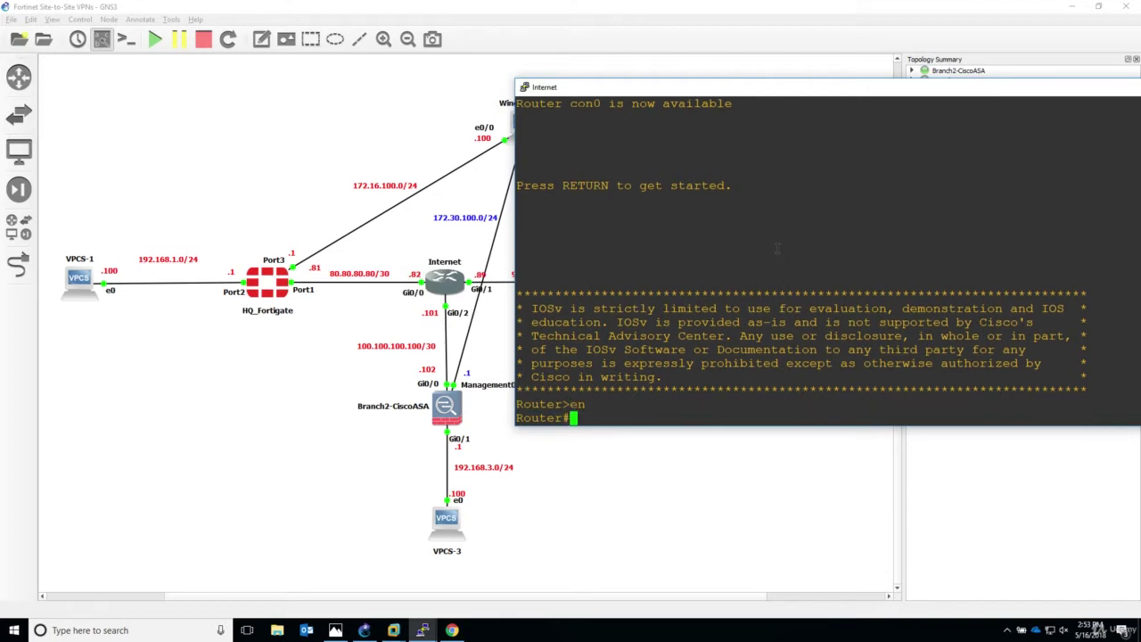
type("conf t")
key("Return")
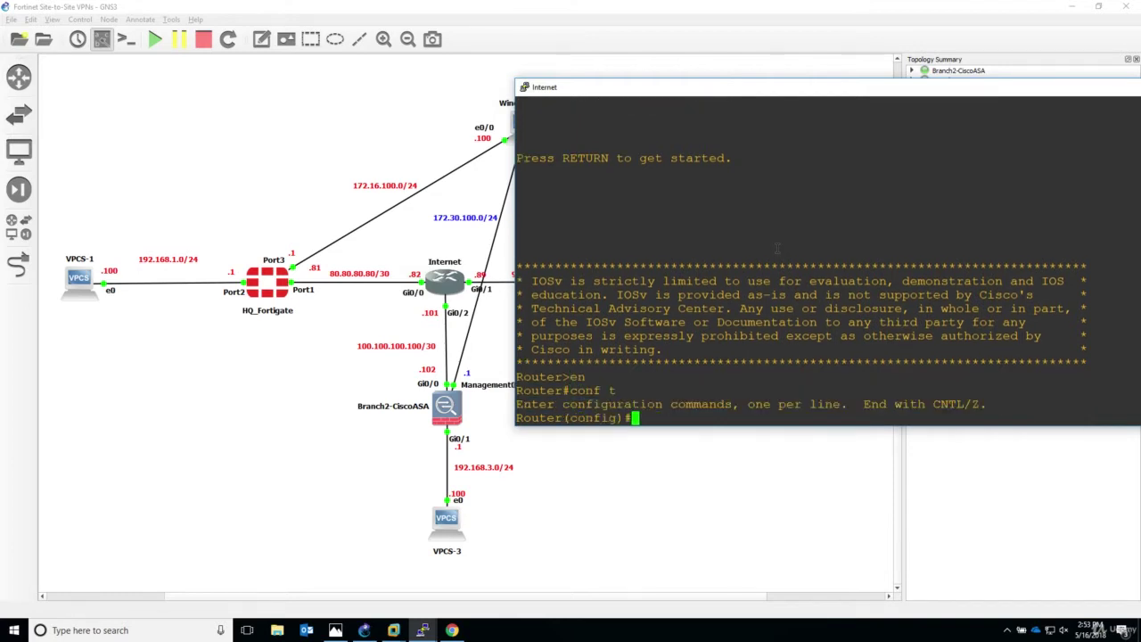
type("int gi 0/0")
key("Return")
type("ip add ")
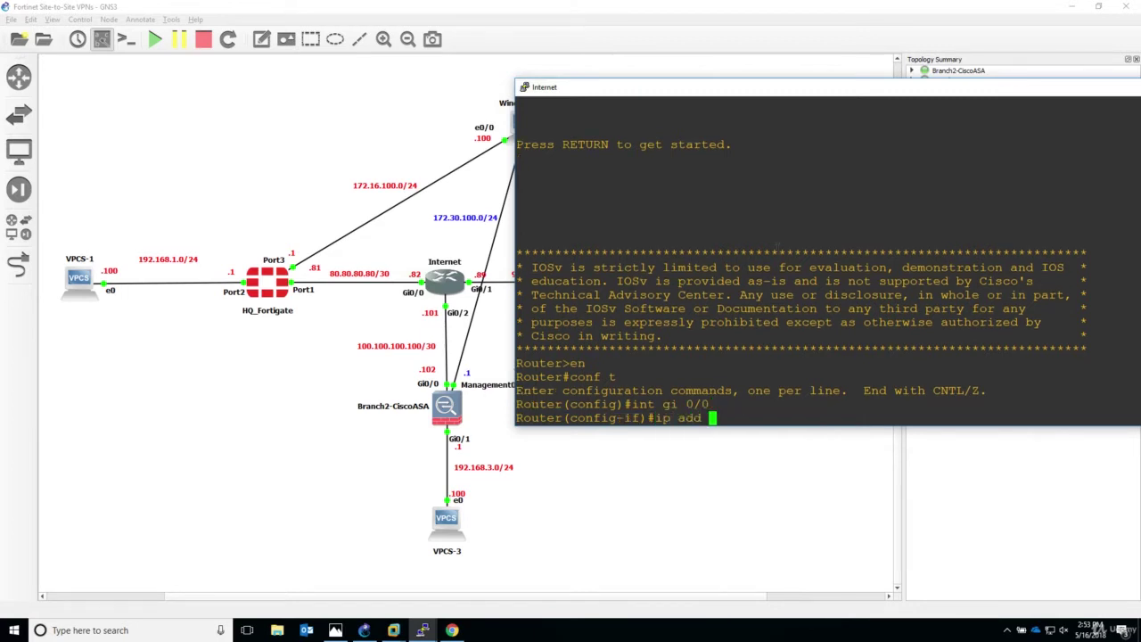
type("80.80.80.82 255")
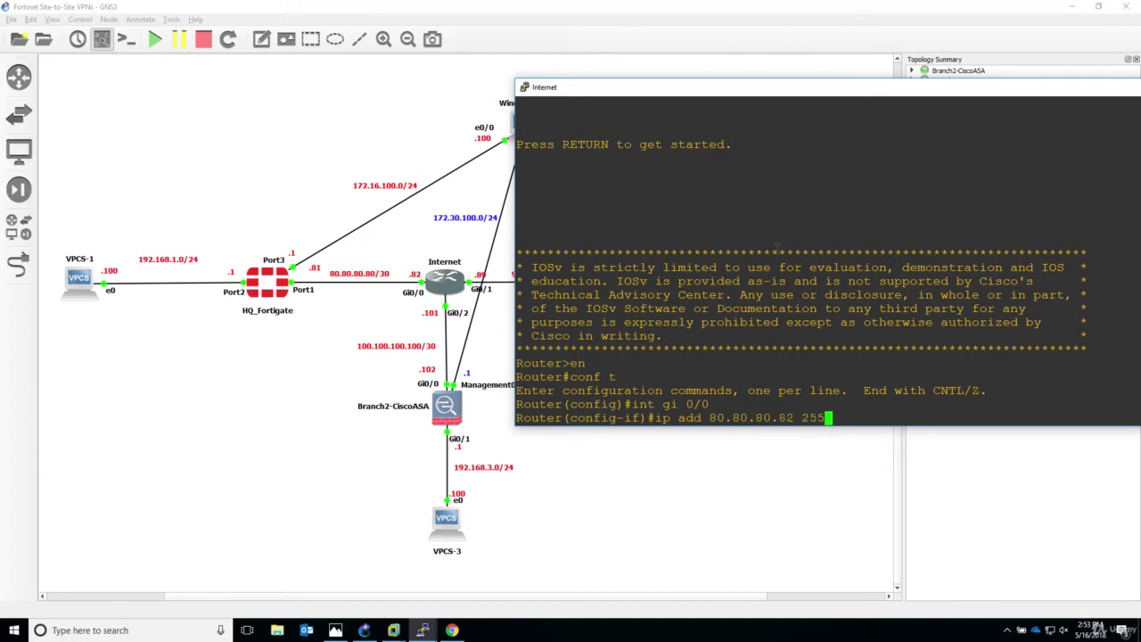
type(".255.255.252")
key("Return")
type("no sh")
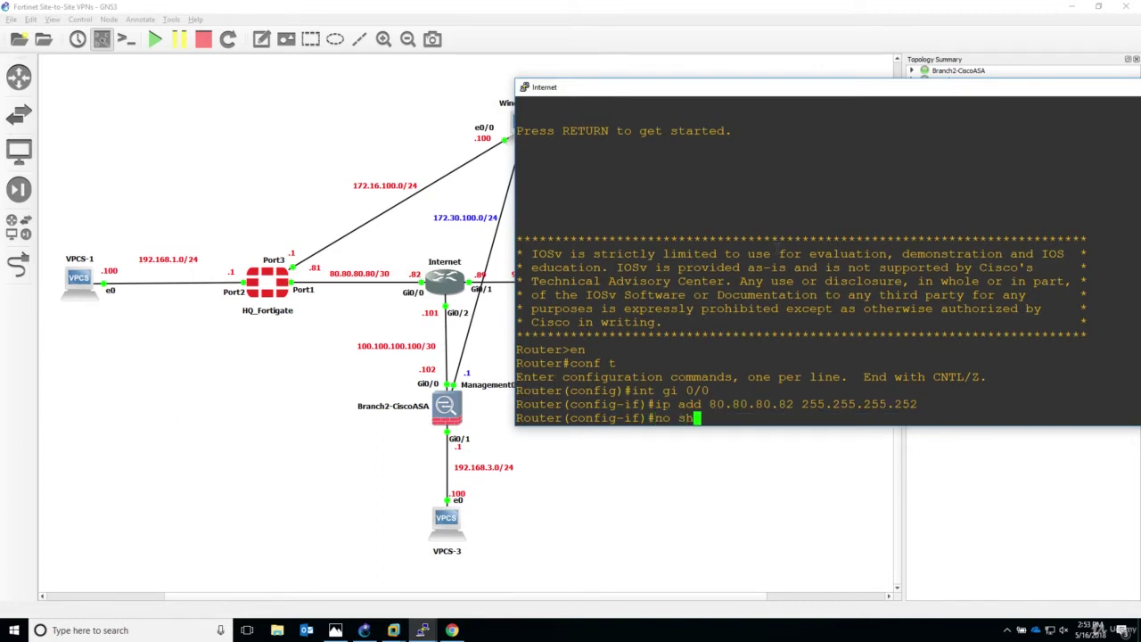
key("Return")
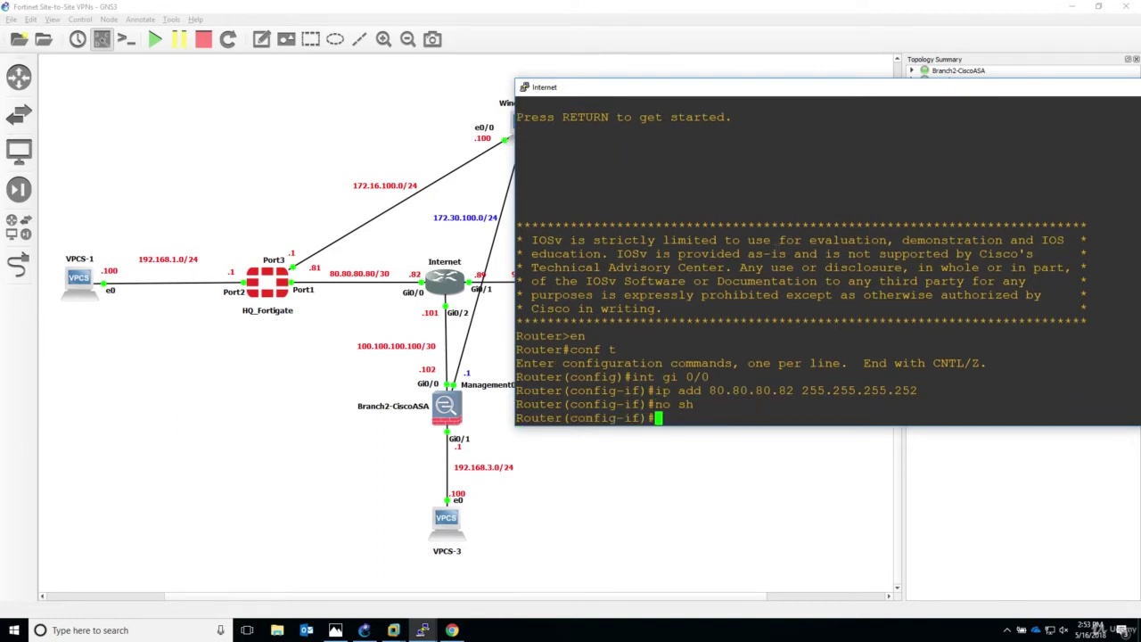
Ping 80.80.80.81 from the router, twice, to confirm the link
type("do ping")
double_click(738, 389)
double_click(751, 363)
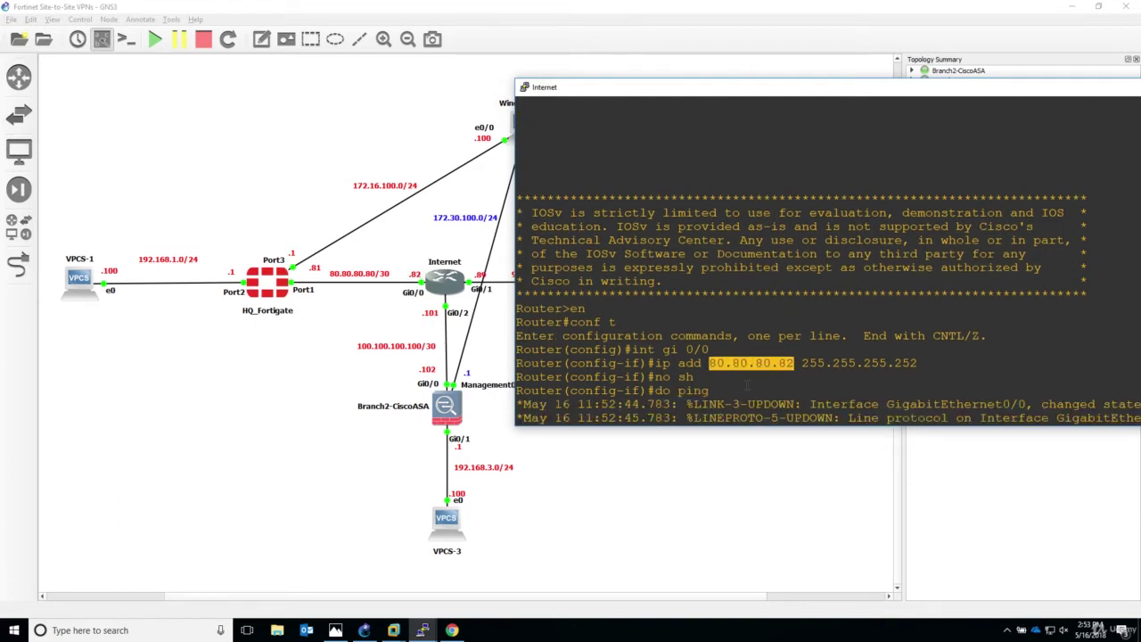
right_click(748, 384)
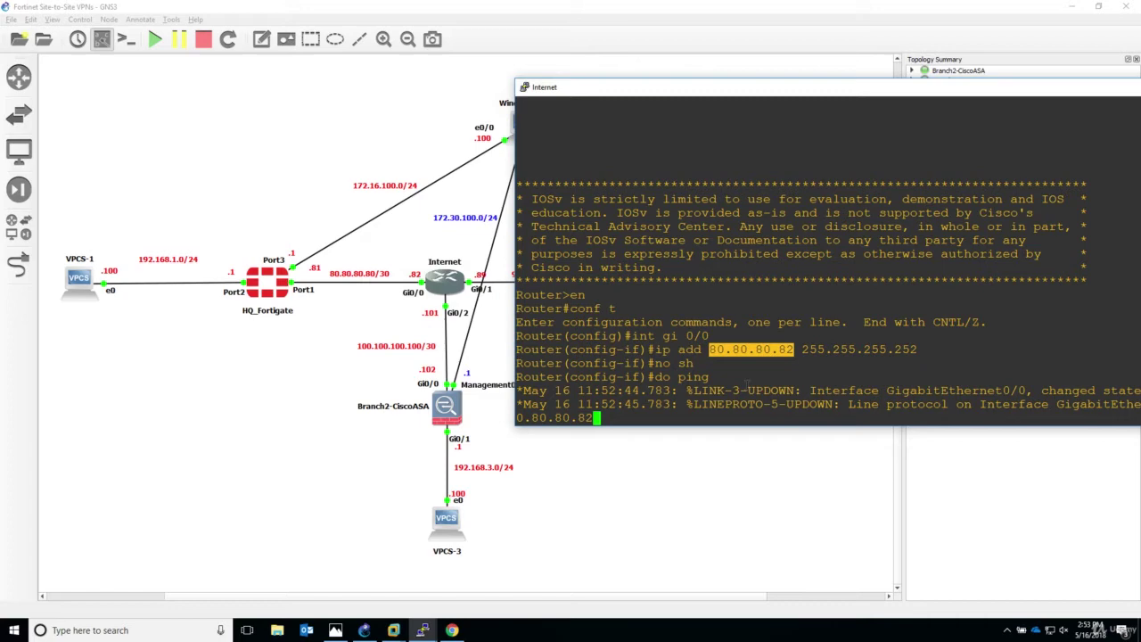
key("BackSpace")
type("1")
key("Return")
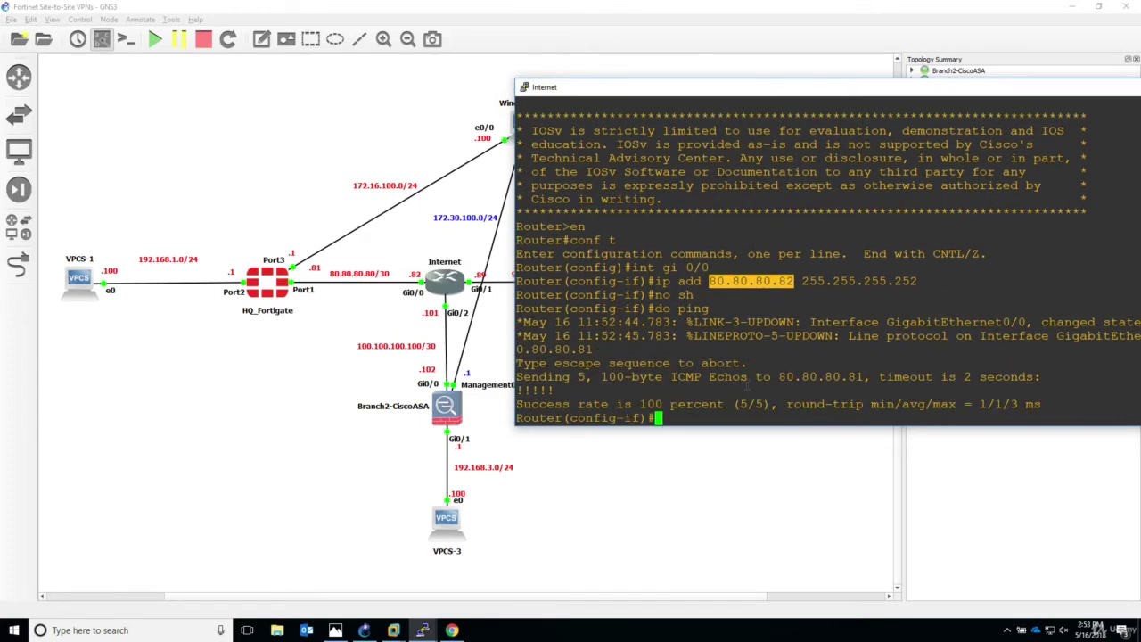
key("Return")
key("Return")
key("Return")
key("Return")
key("Up")
key("Return")
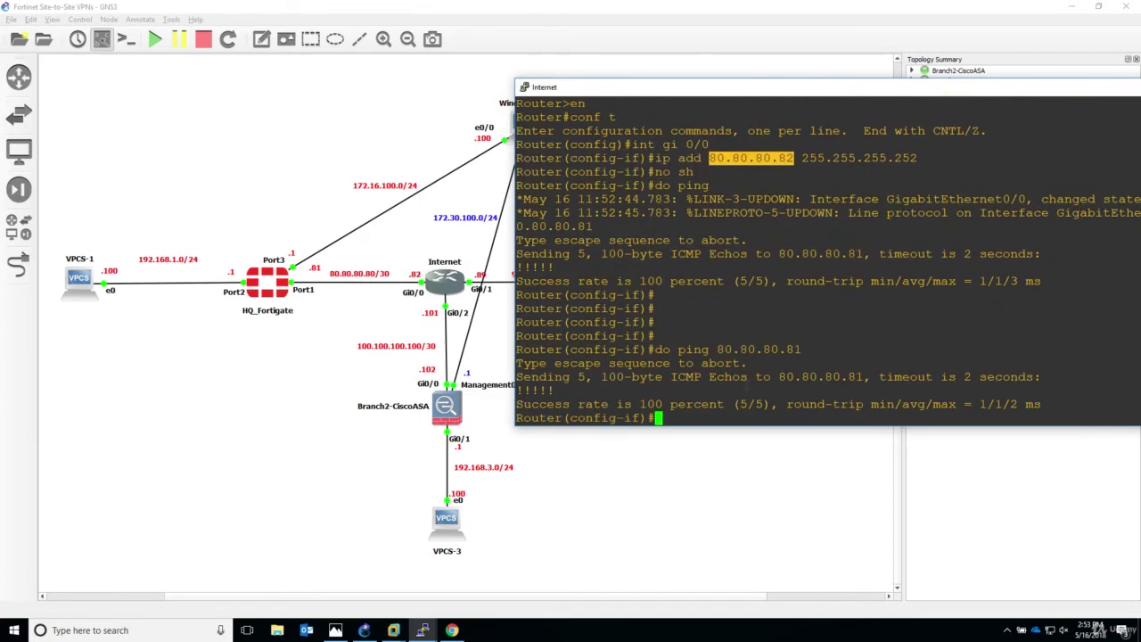
key("Return")
key("Return")
key("Return")
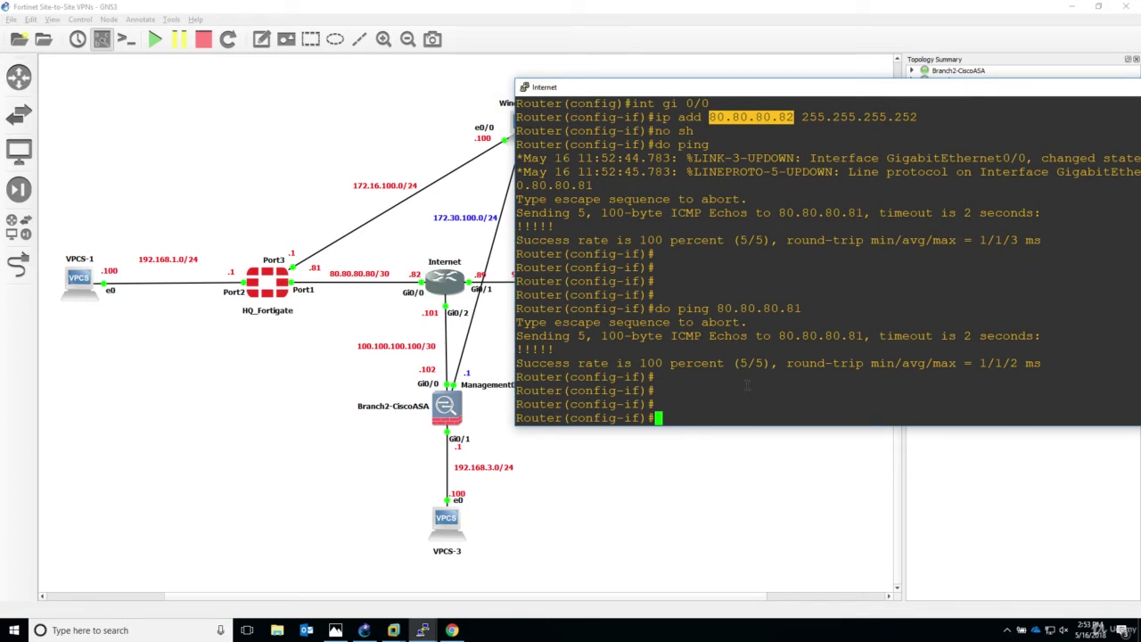
Assign 90.90.90.89 255.255.255.252 to Gi0/1, enable it, and leave configuration mode
left_click_drag(642, 93, 822, 101)
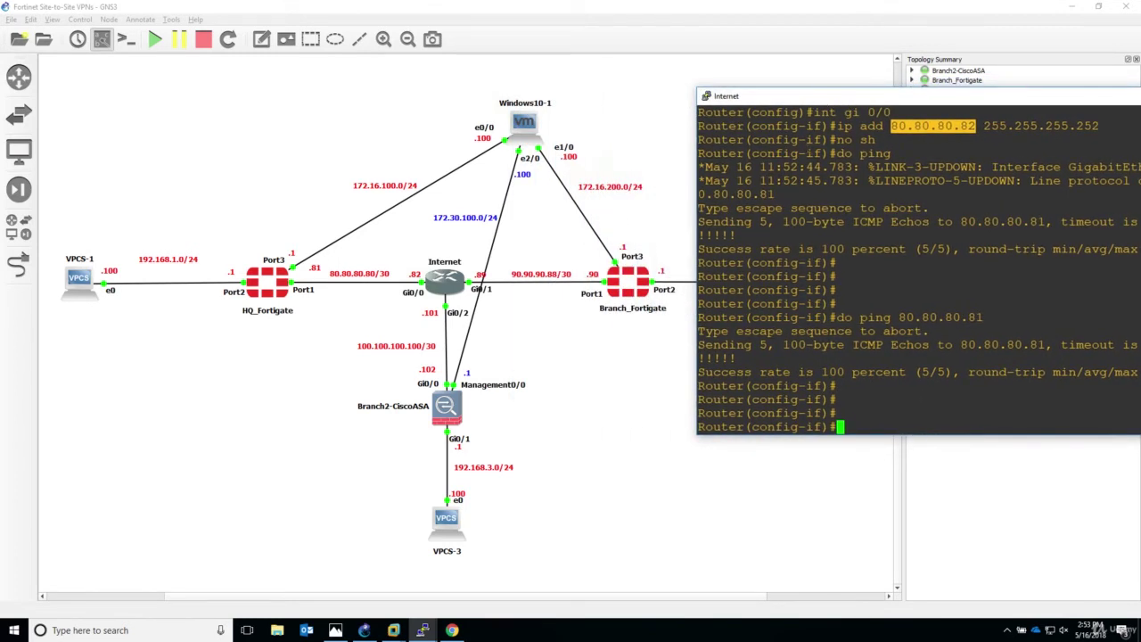
type("int gi 0/1")
key("Return")
key("Return")
key("Return")
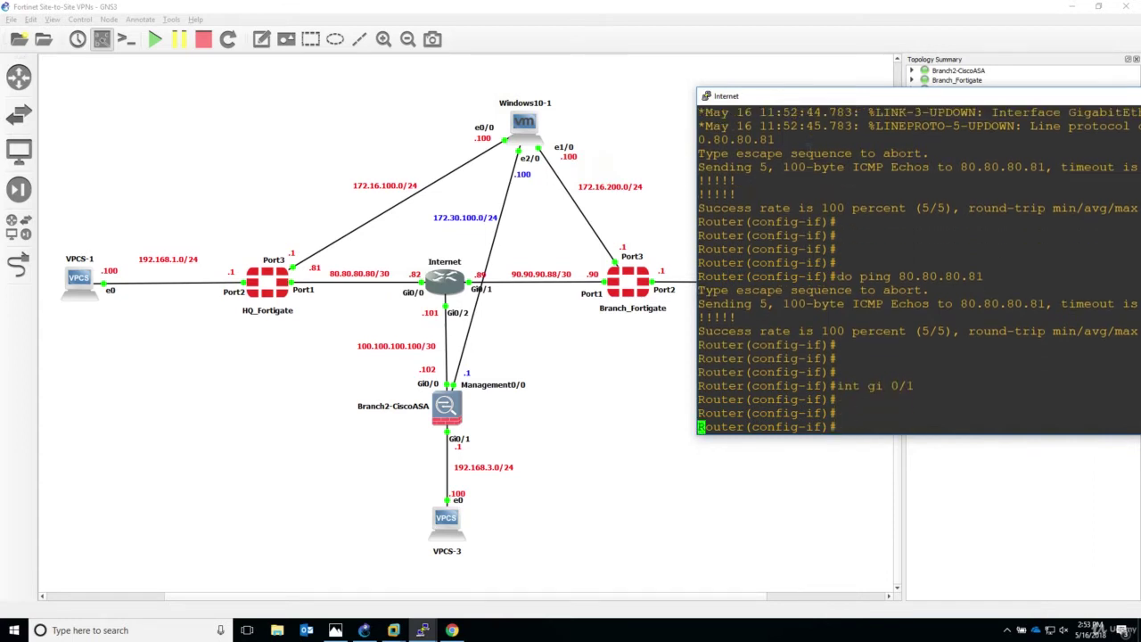
key("Return")
type("ip ad")
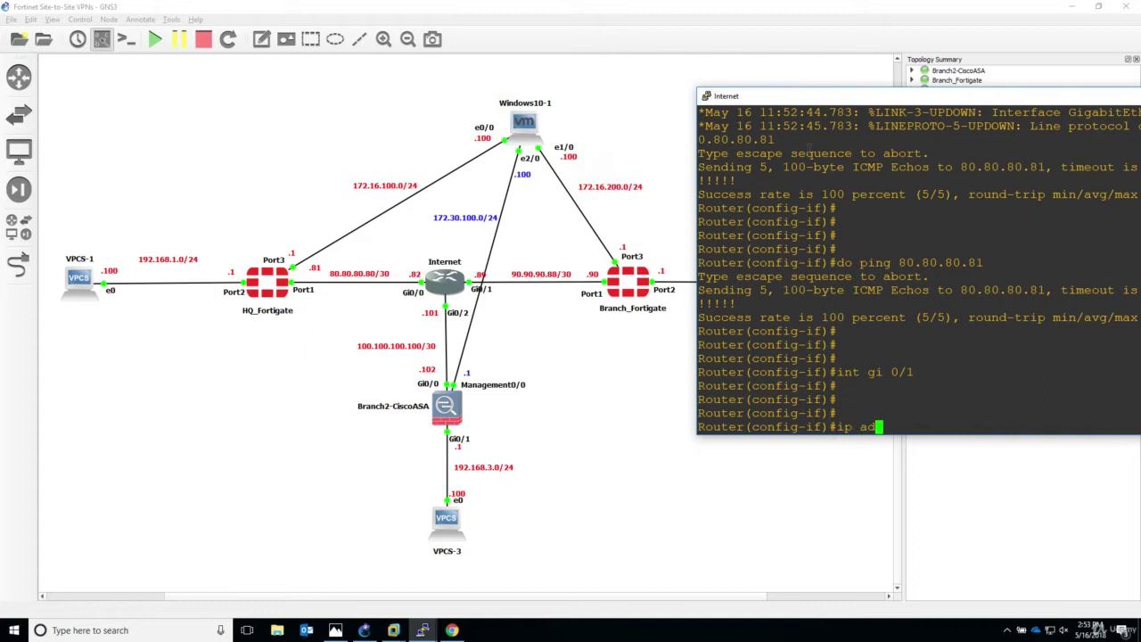
type("d 90.90.90.89 255/255")
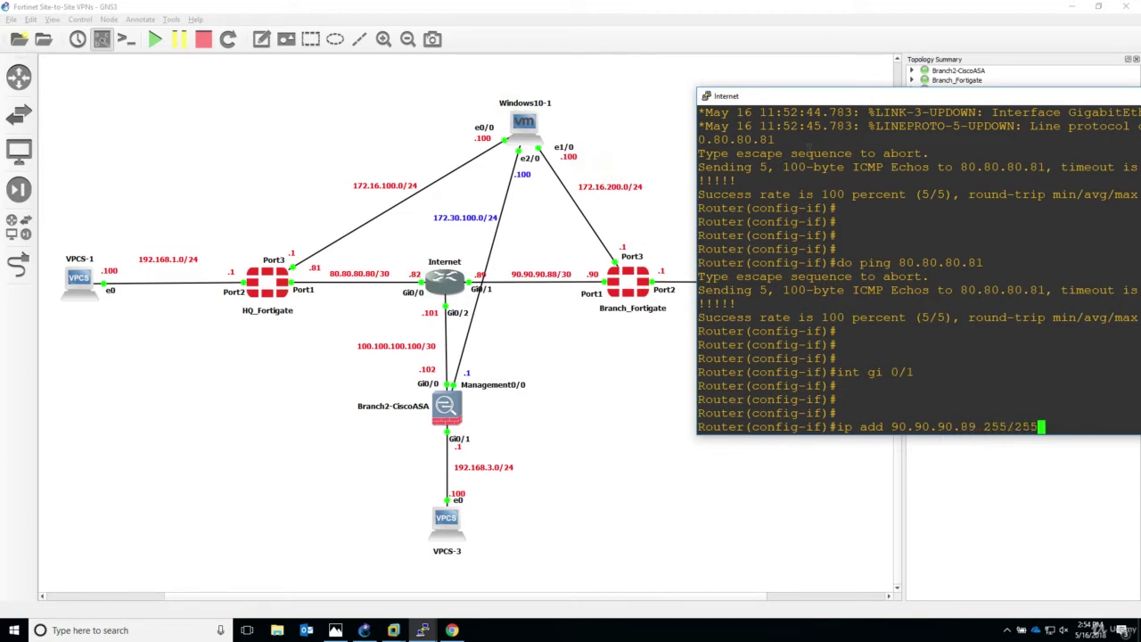
key("BackSpace")
key("BackSpace")
key("BackSpace")
type(".255.255.252")
key("Return")
type("no sh")
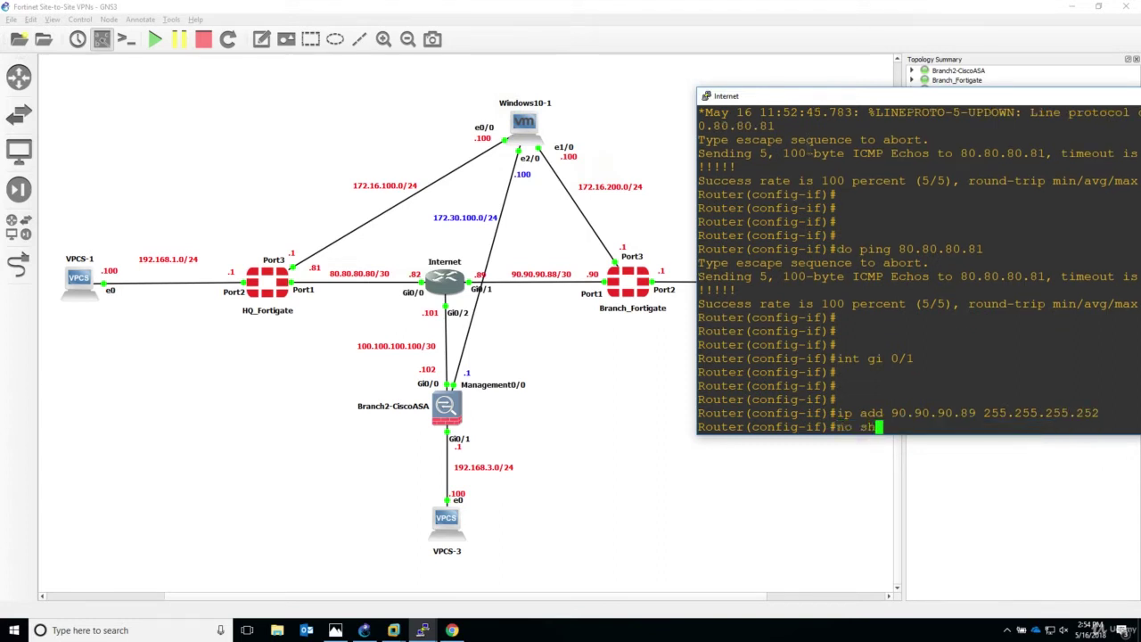
key("Return")
type("end")
key("Return")
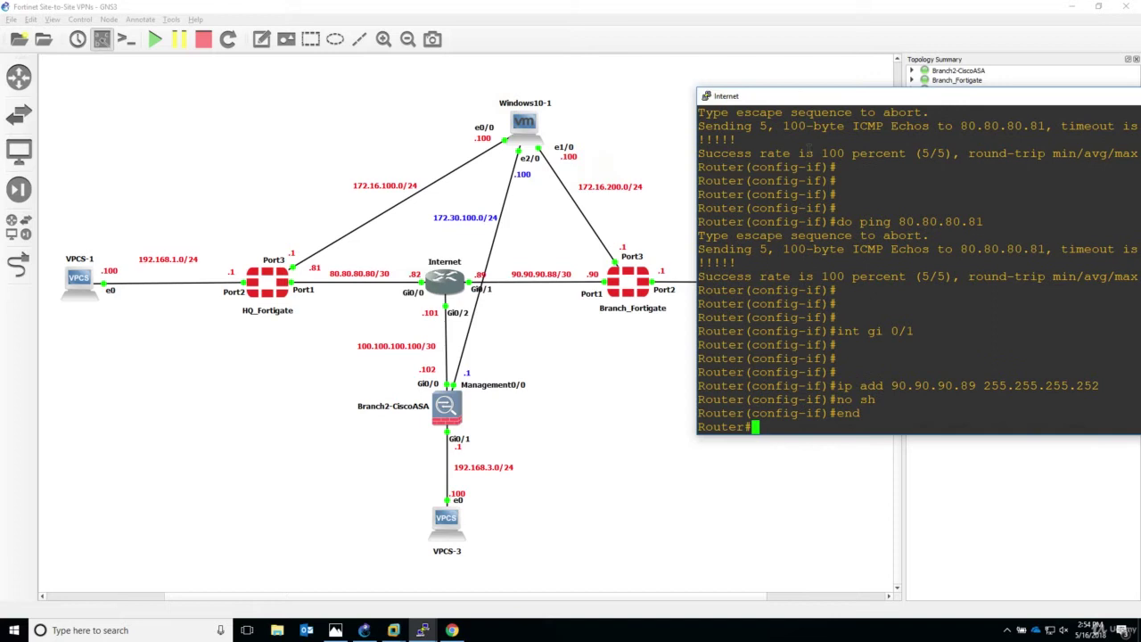
Ping 90.90.90.90 to confirm the Branch_Fortigate link
left_click_drag(812, 99, 775, 89)
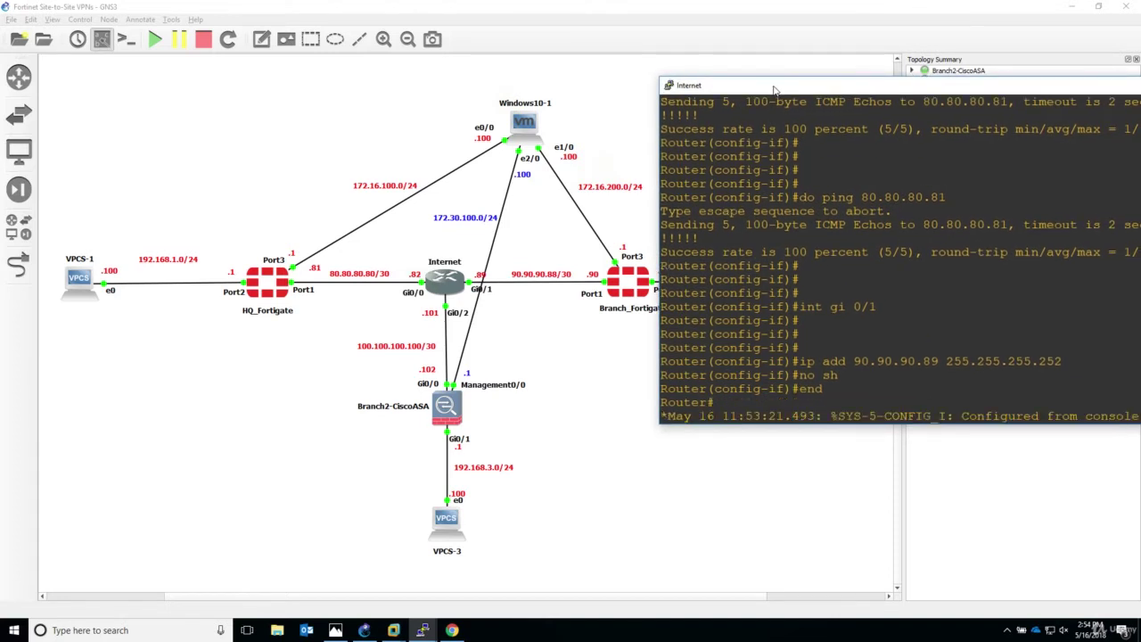
key("Return")
key("Return")
type("pin")
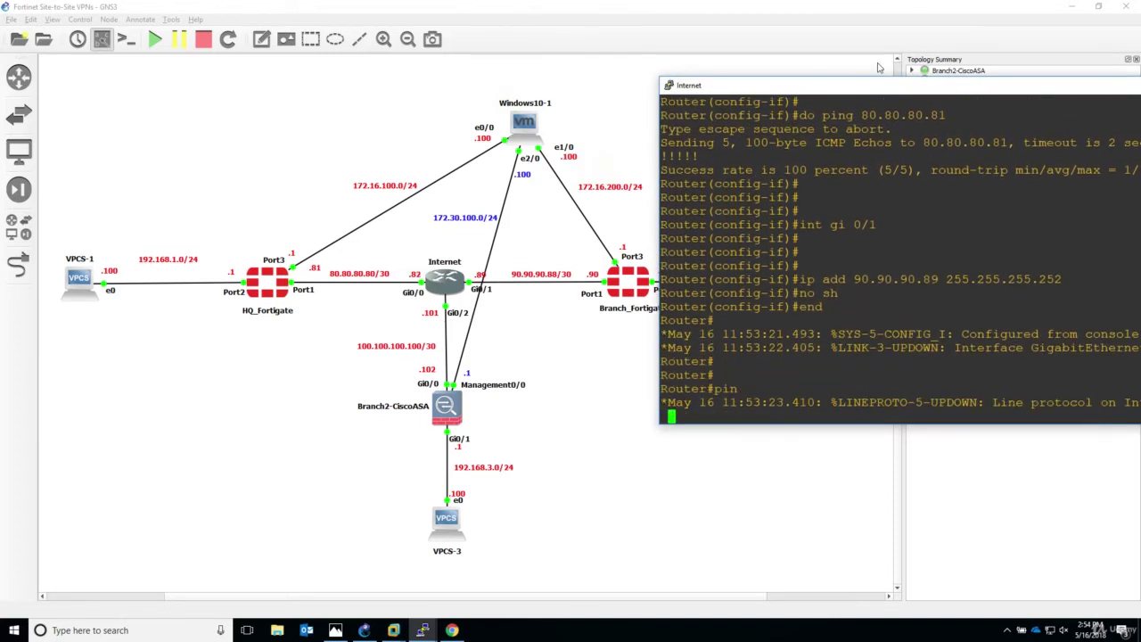
double_click(896, 279)
right_click(880, 304)
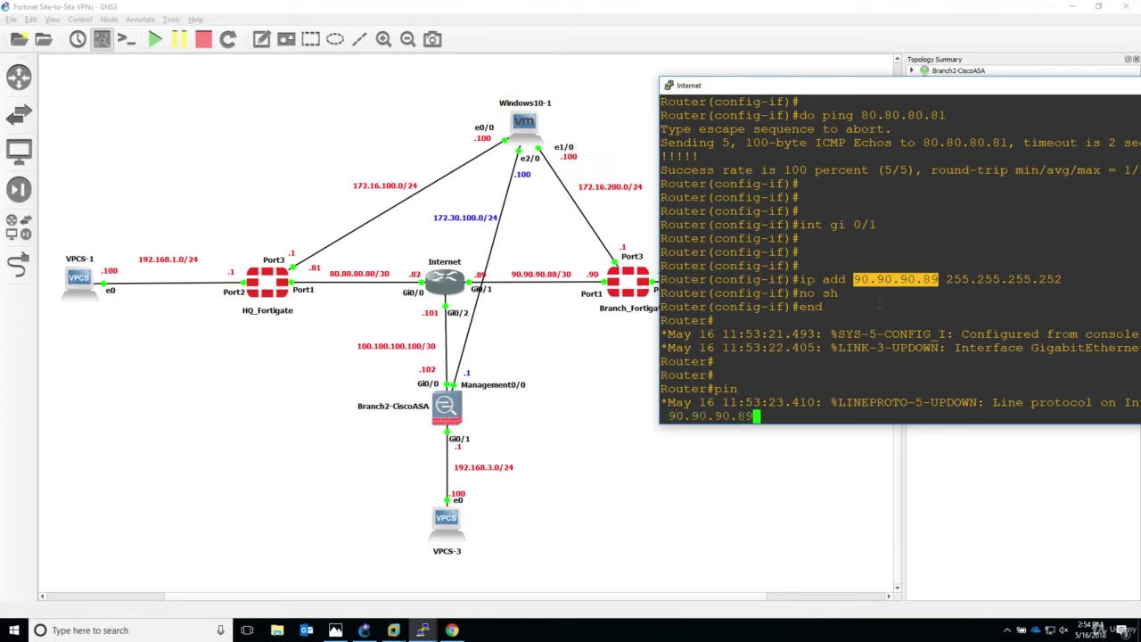
key("BackSpace")
key("BackSpace")
type("90")
key("Return")
Save the router configuration with wr and hide the console
key("Return")
key("Return")
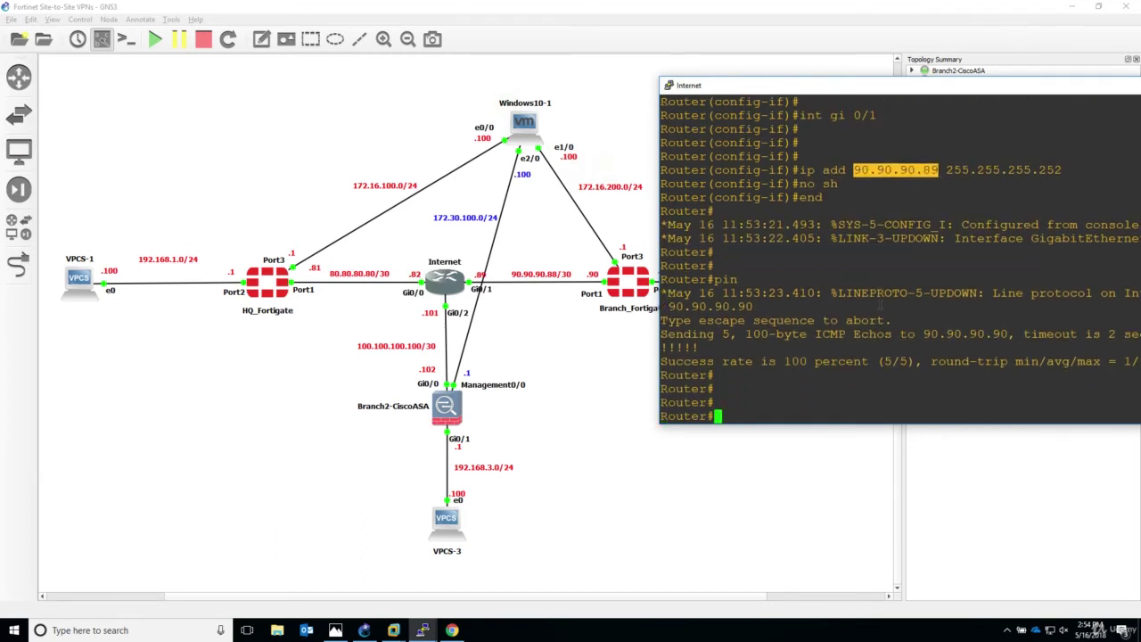
type("wr")
key("Return")
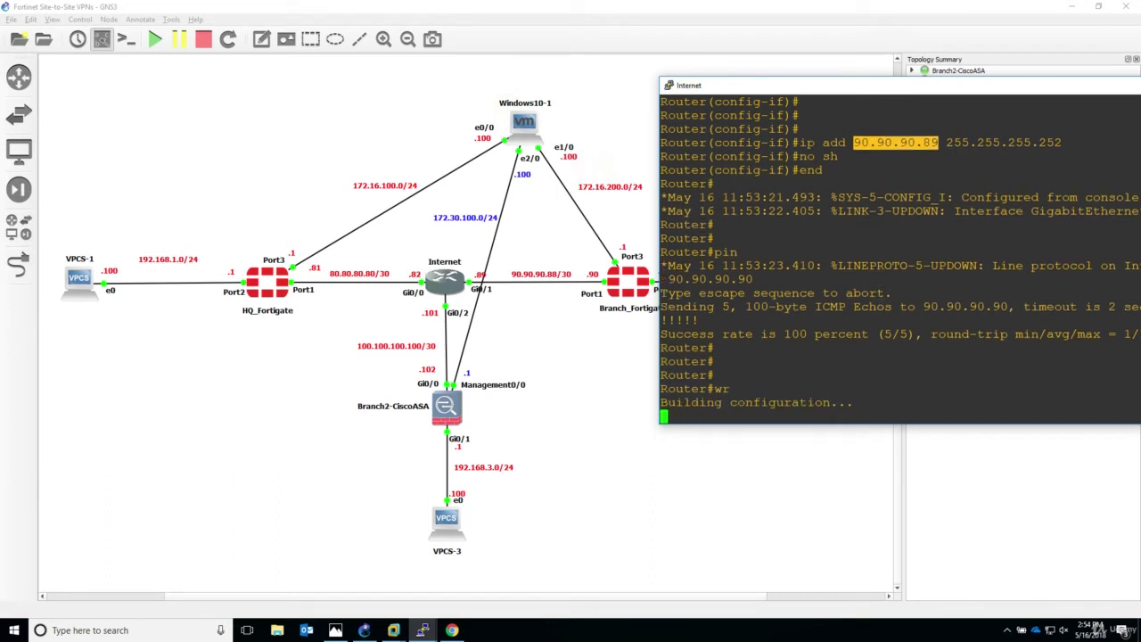
left_click_drag(983, 85, 544, 109)
left_click(1015, 109)
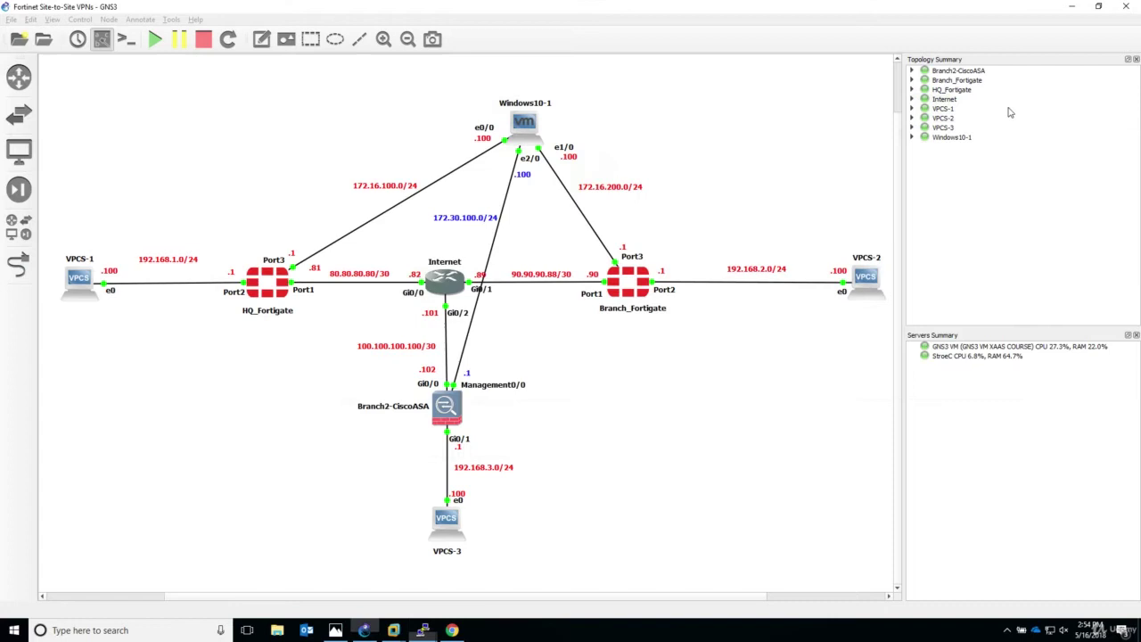
Open VPCS-1's console from its node menu and reposition the window
right_click(81, 278)
left_click(121, 354)
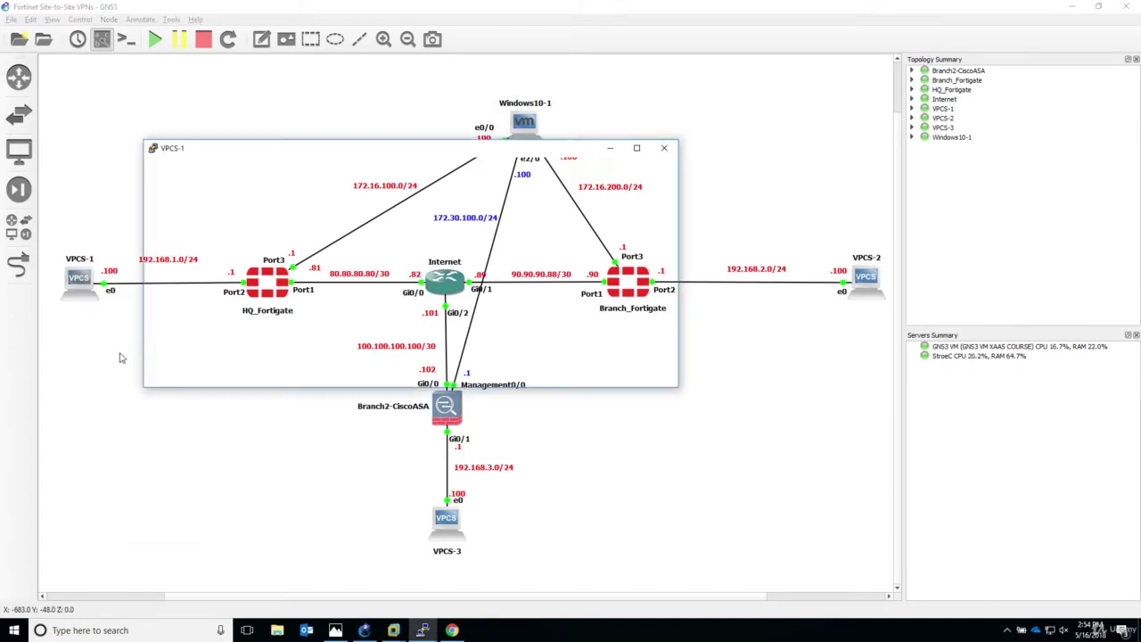
left_click_drag(351, 152, 452, 117)
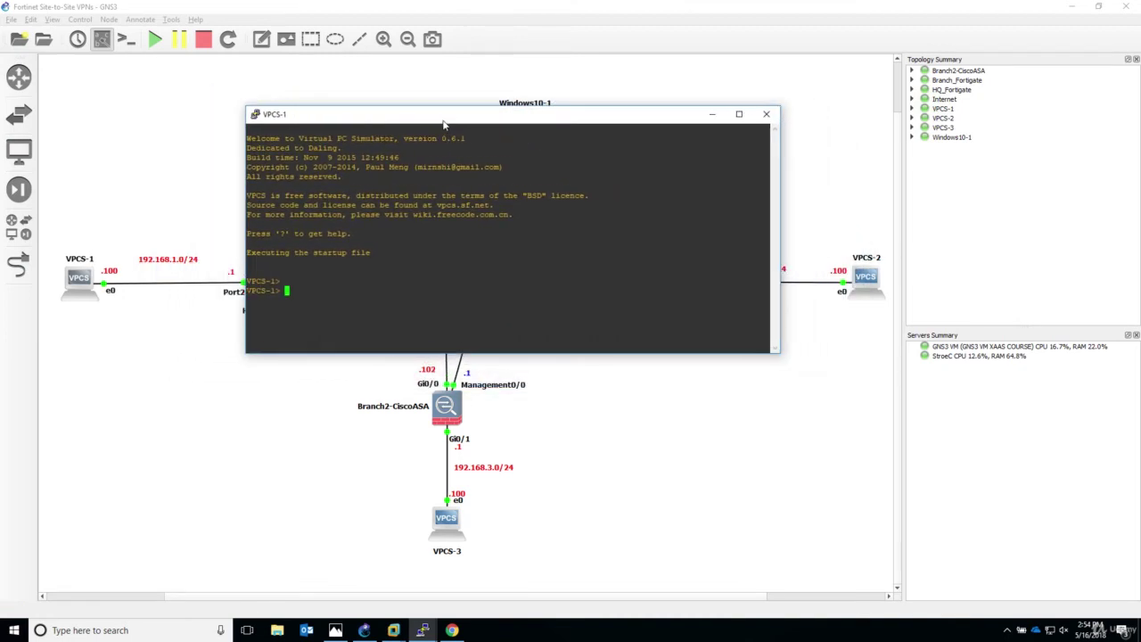
Set VPCS-1's terminal font to 16-point Courier New
right_click(443, 124)
left_click(490, 288)
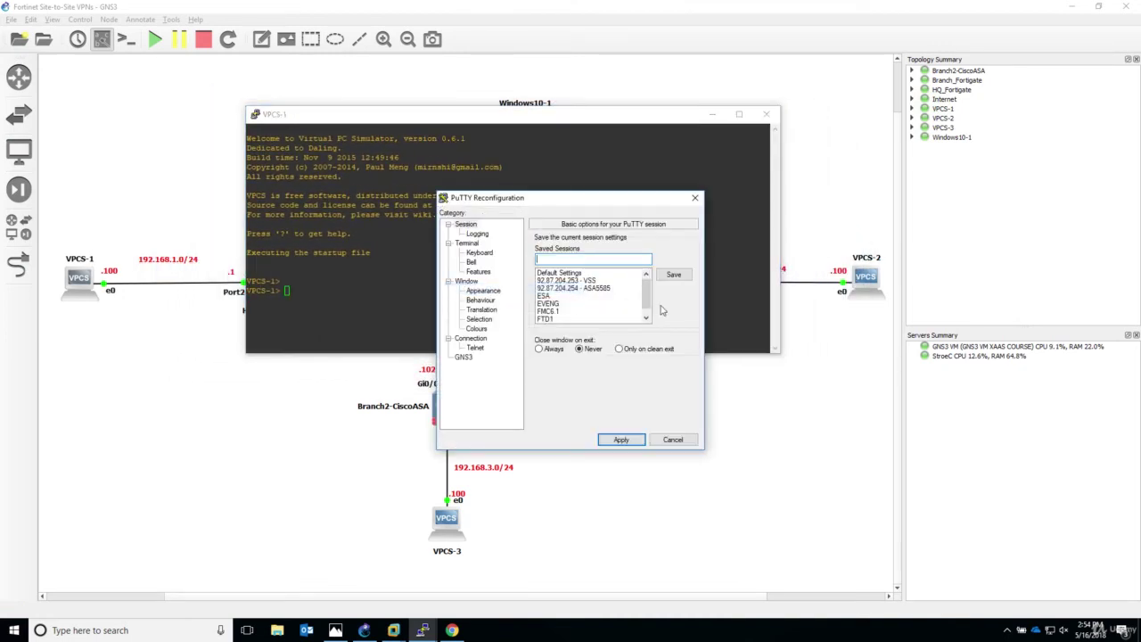
left_click(482, 290)
left_click(675, 306)
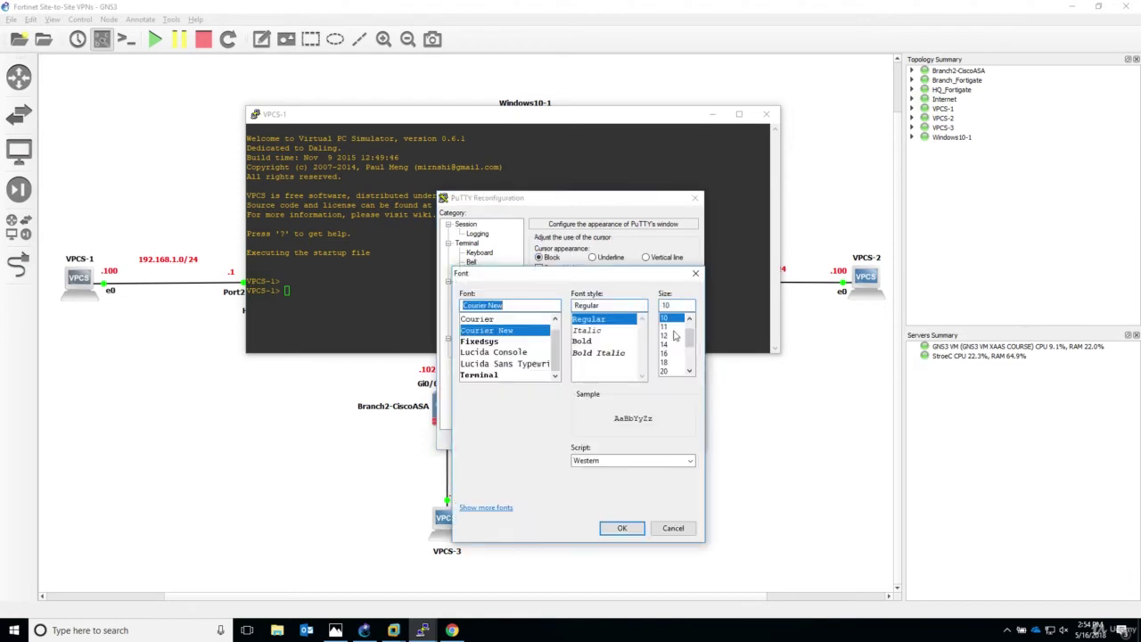
left_click(664, 354)
left_click(622, 528)
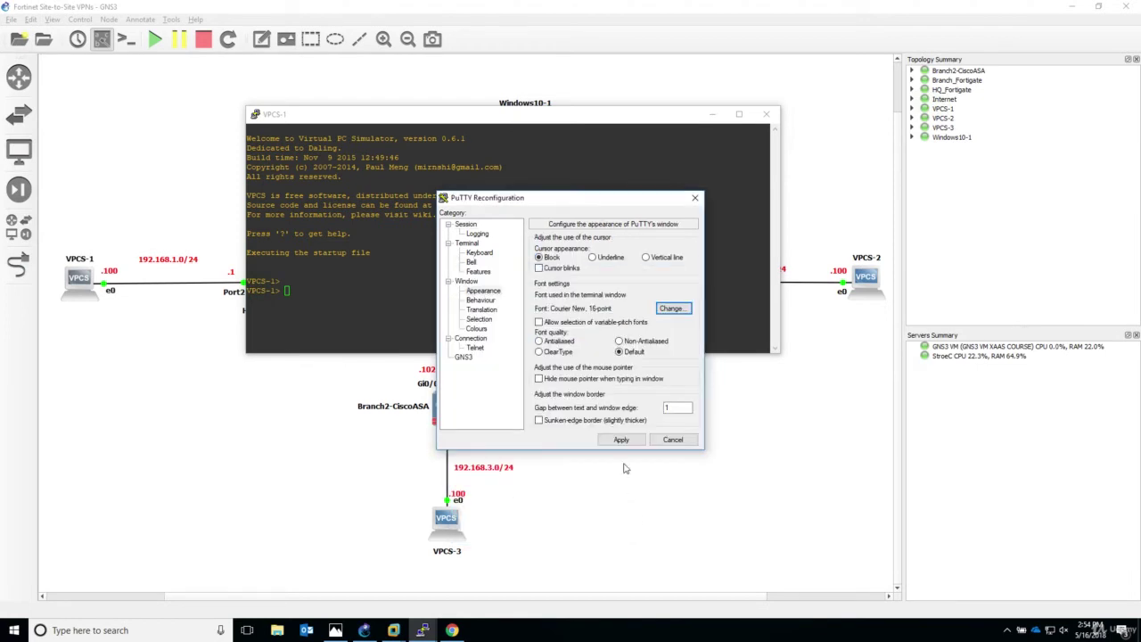
left_click(621, 440)
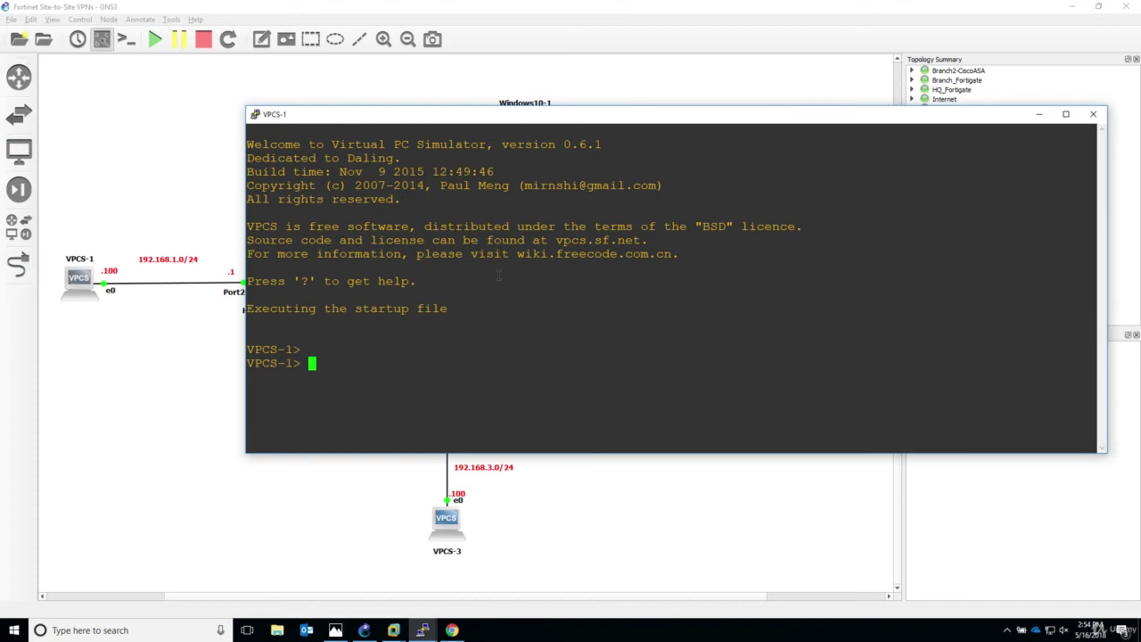
Check the ip help, then set VPCS-1 to 192.168.1.100/24 with gateway 192.168.1.1
type("ip ?")
key("Return")
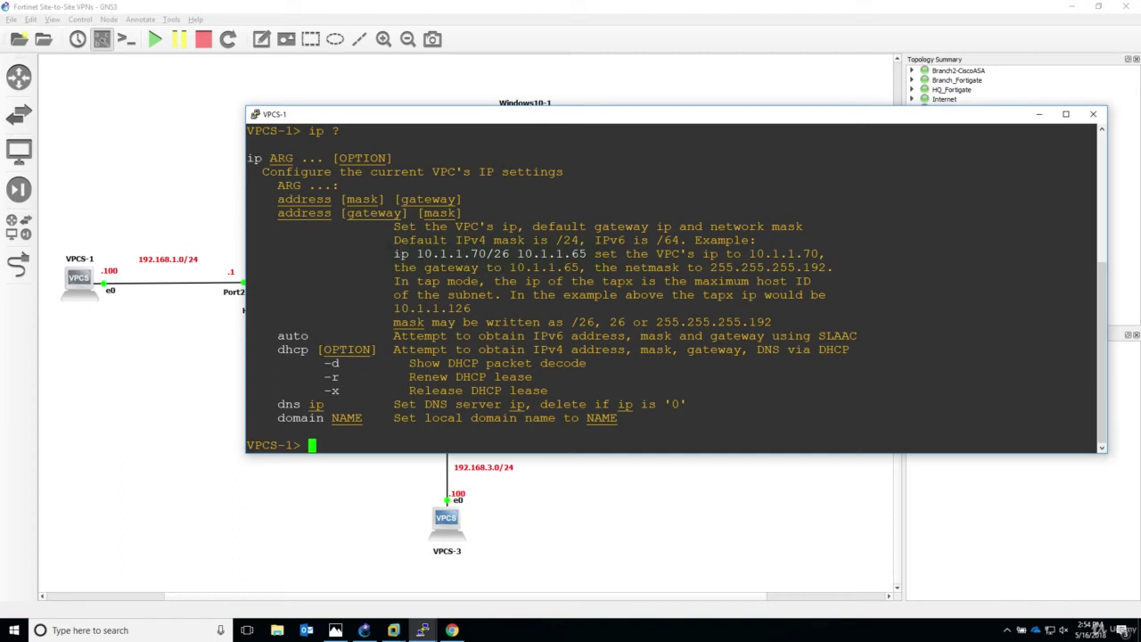
left_click_drag(387, 255, 594, 255)
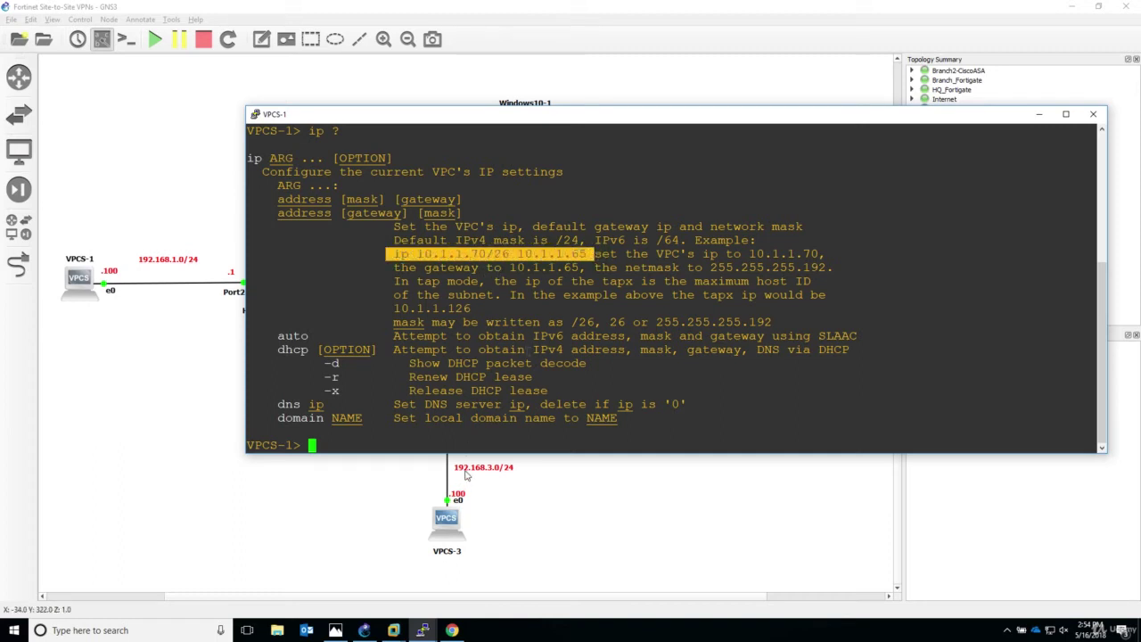
left_click(465, 434)
type("ip ")
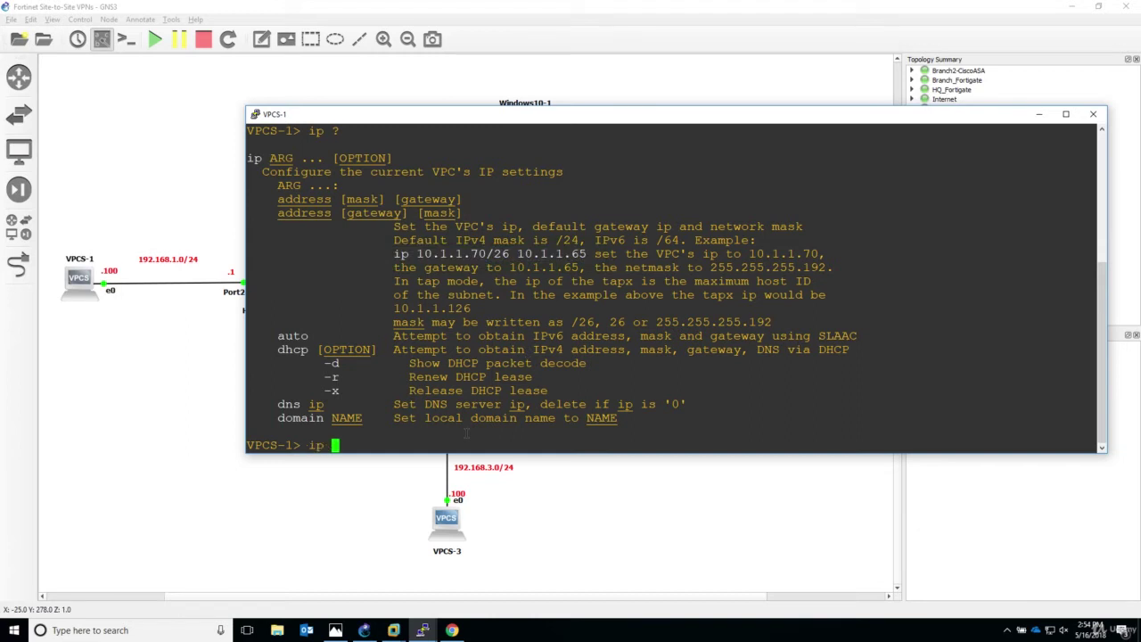
type("192.1")
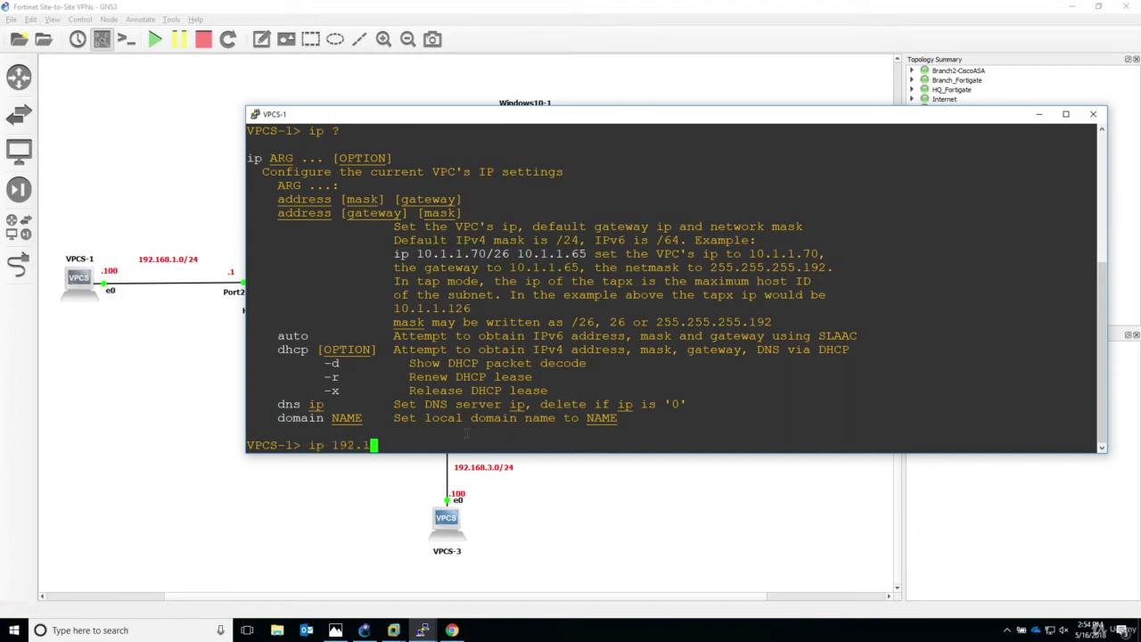
type("68.1.100/24 192.168.")
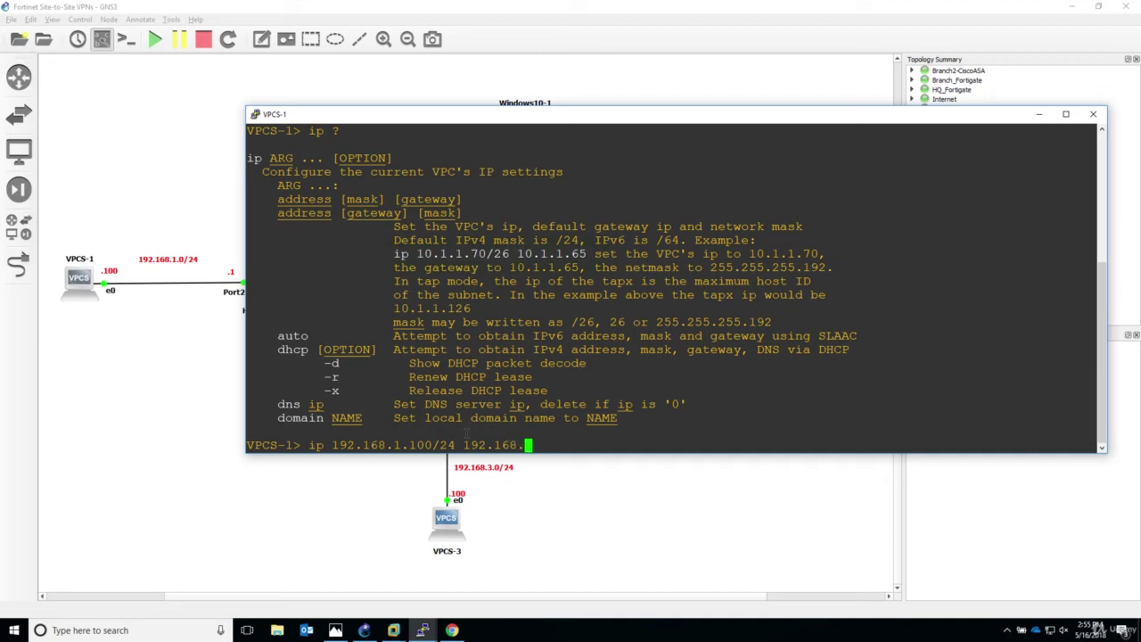
type("1.1")
key("Return")
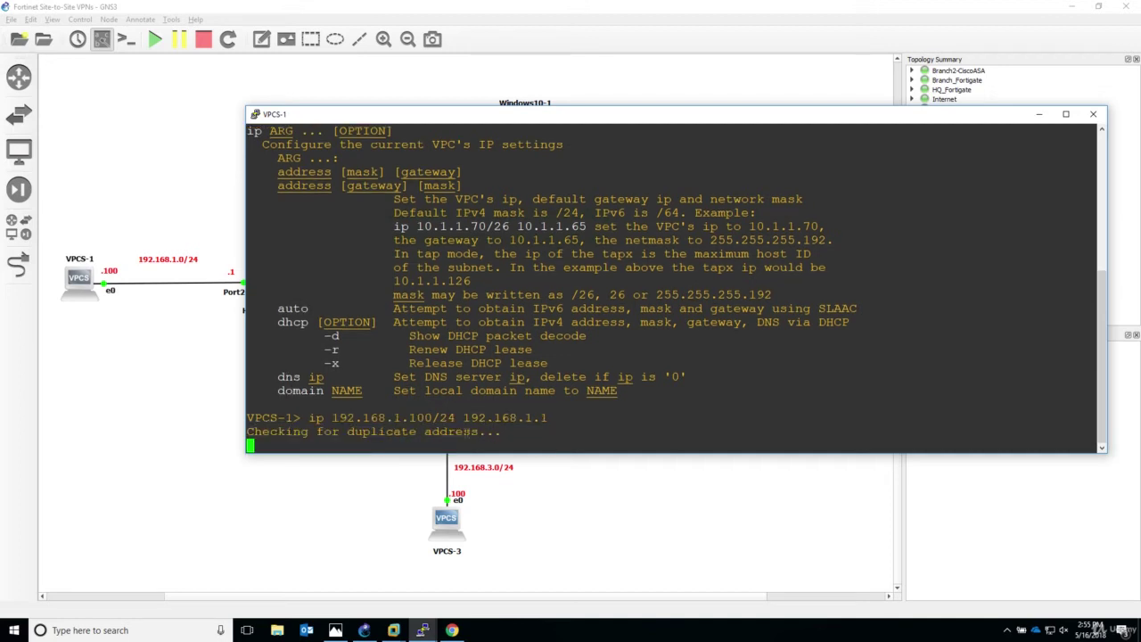
key("Return")
Ping gateway 192.168.1.1, stop it with Ctrl+C, and hide the console
key("Return")
type("p")
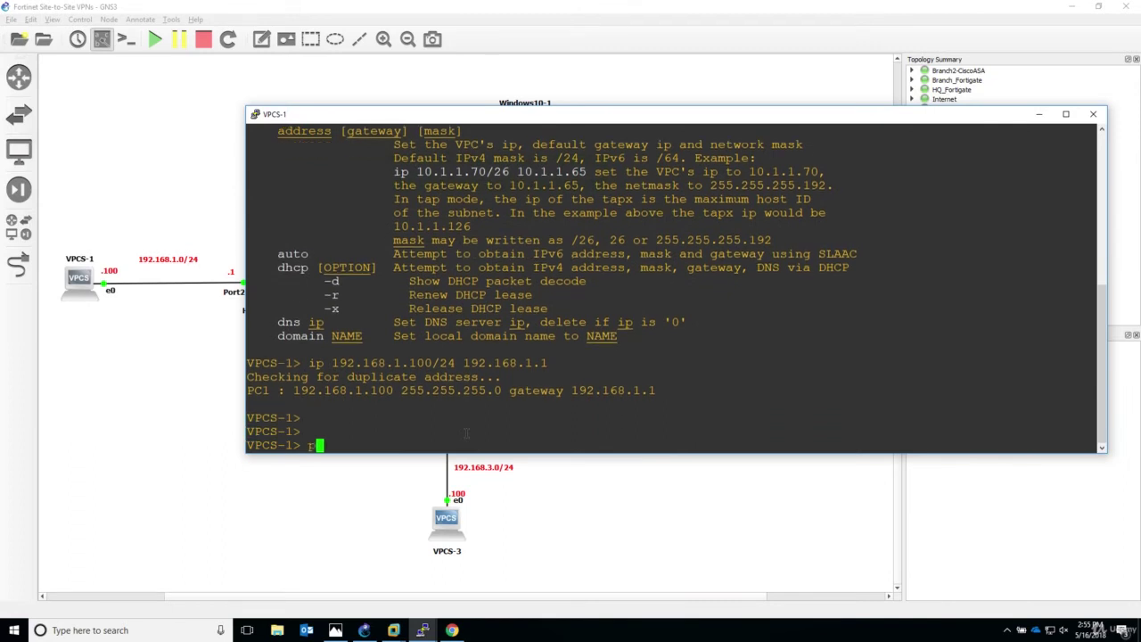
type("ing")
double_click(505, 363)
right_click(487, 430)
key("Return")
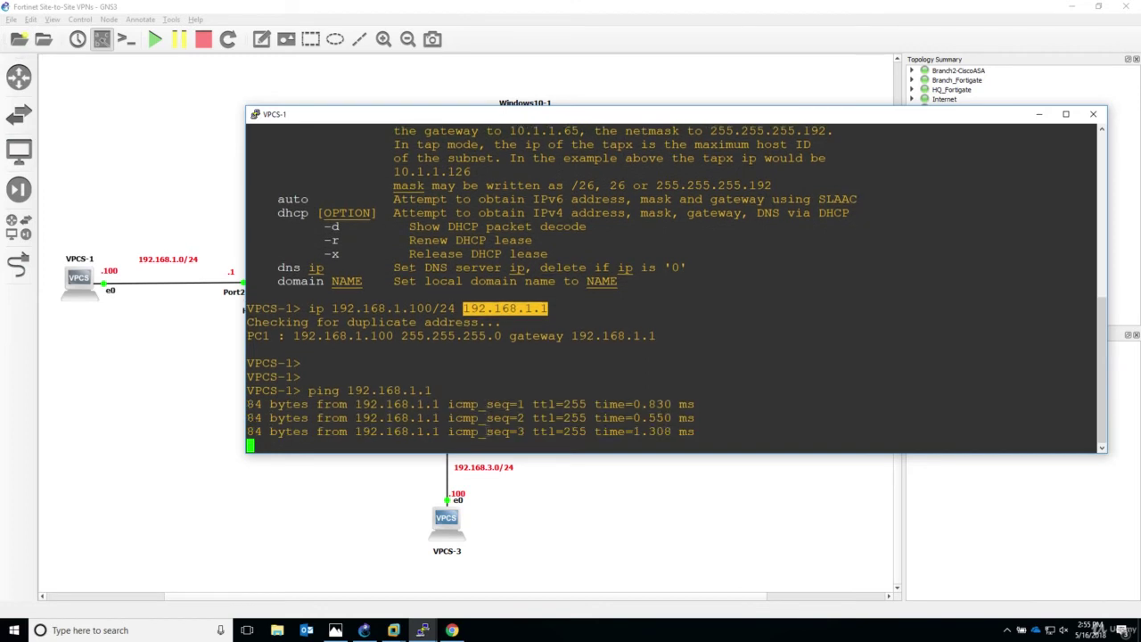
key("ctrl+c")
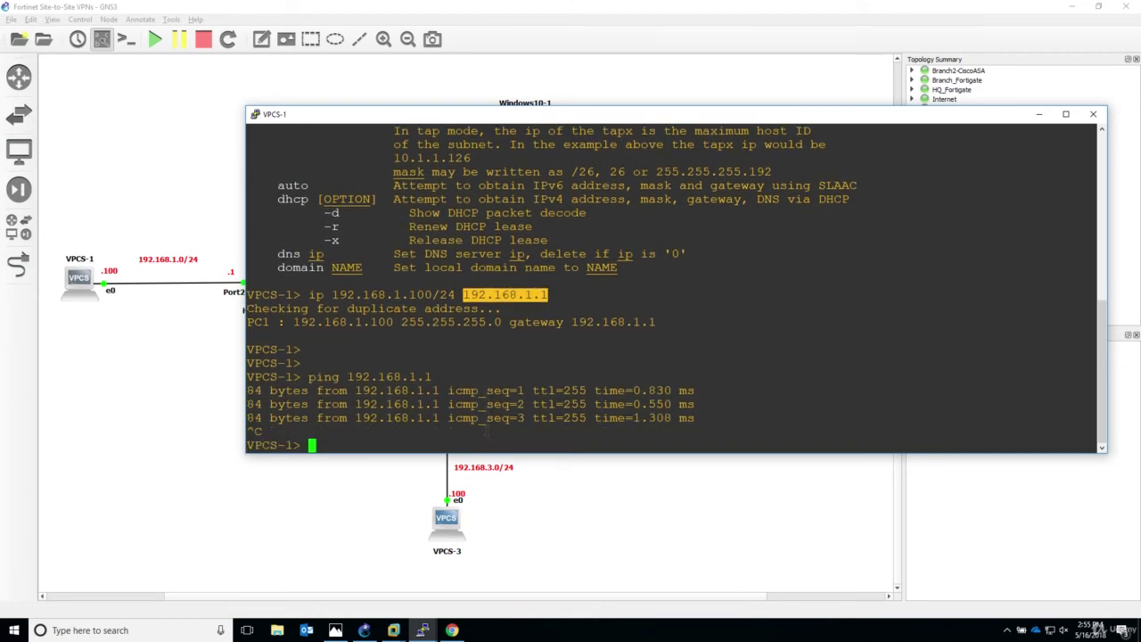
left_click(1039, 115)
Open VPCS-2's console and move it toward the middle of the canvas
right_click(865, 280)
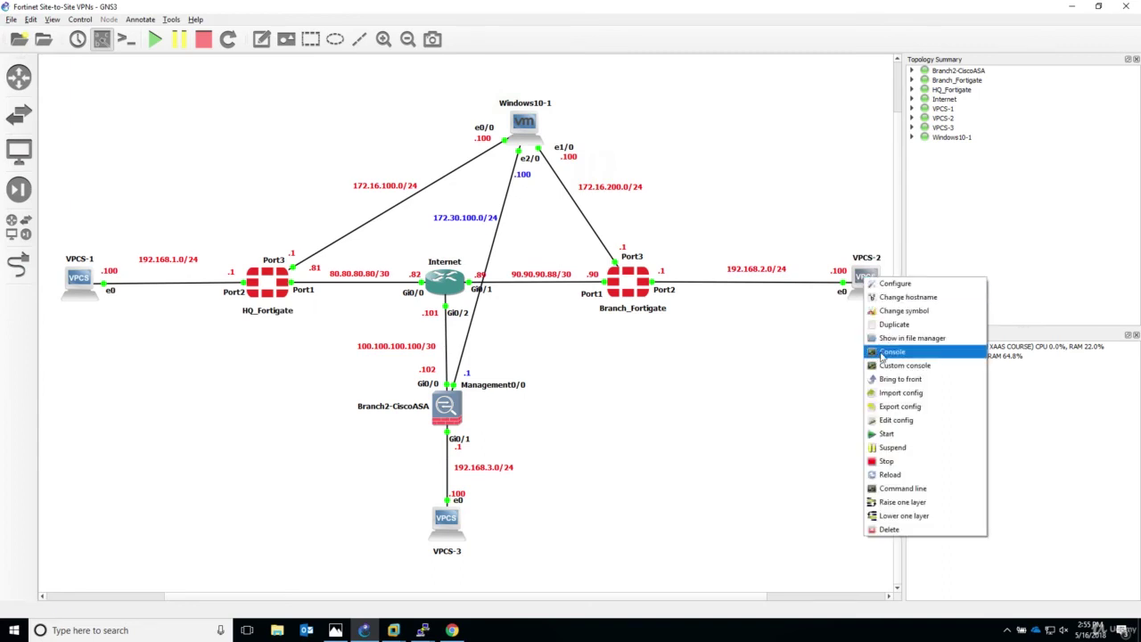
left_click(892, 353)
left_click_drag(322, 26, 373, 154)
Set VPCS-2's terminal font to 16-point and narrow the window to show the topology
right_click(421, 166)
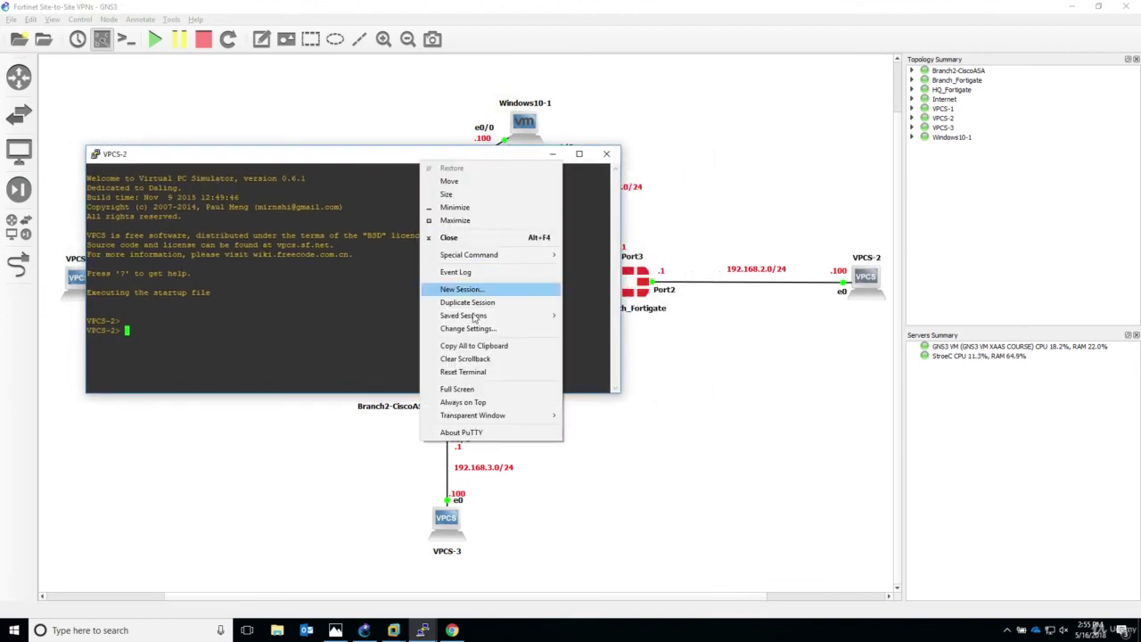
left_click(475, 330)
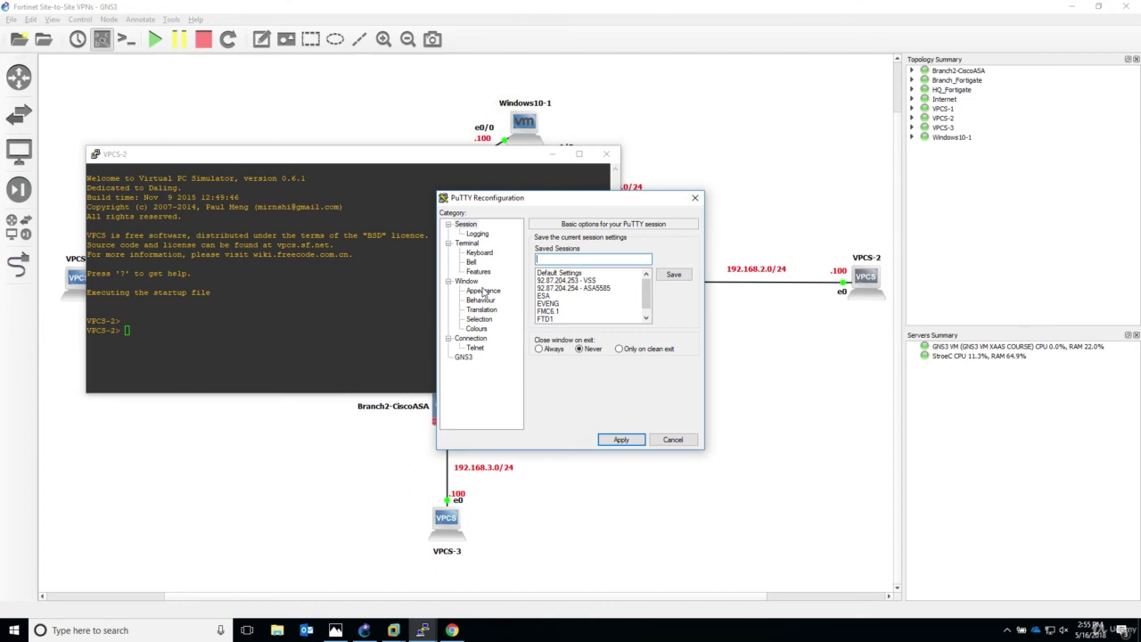
left_click(482, 291)
left_click(672, 309)
left_click(664, 353)
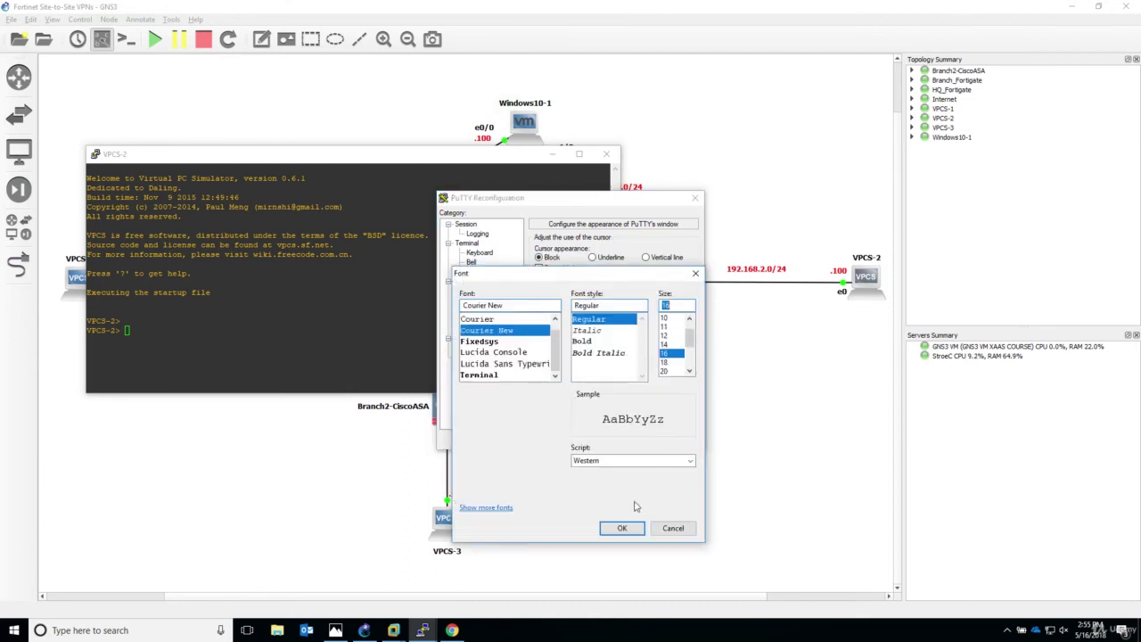
left_click(621, 528)
left_click(619, 443)
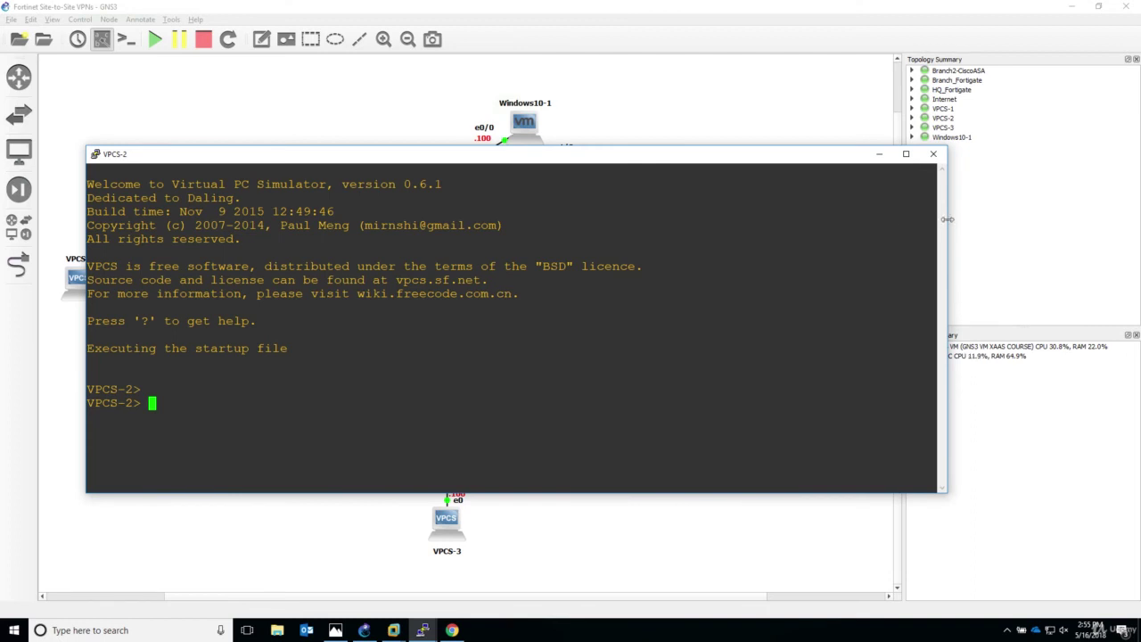
left_click_drag(946, 224, 615, 220)
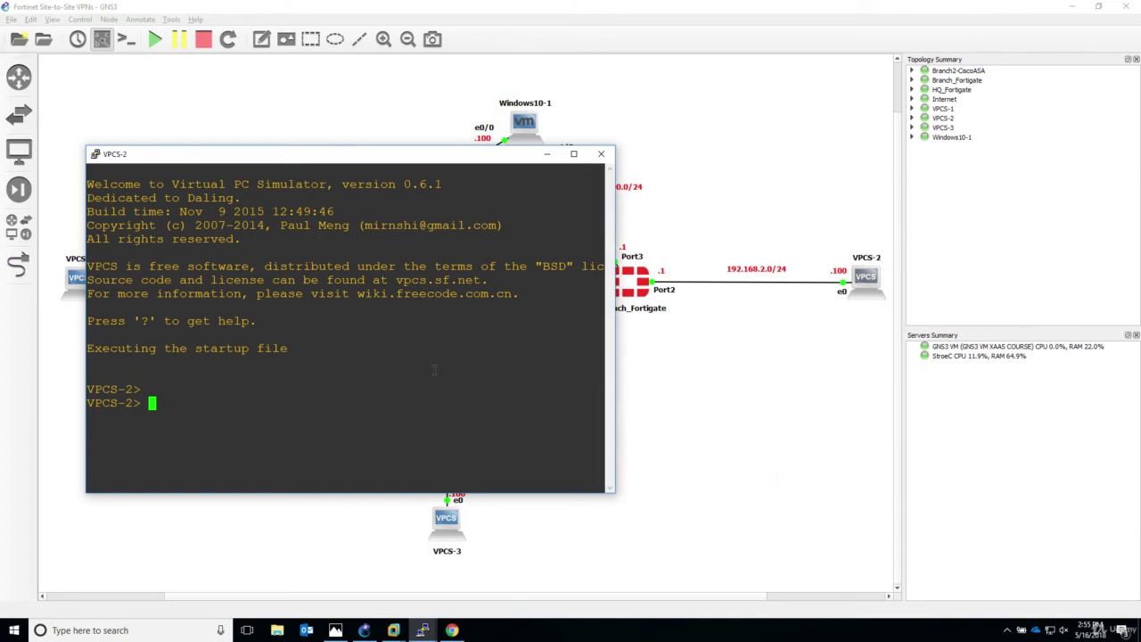
Set VPCS-2 to 192.168.2.100/24 with gateway 192.168.2.1
type("ip 192.168.2.100/24")
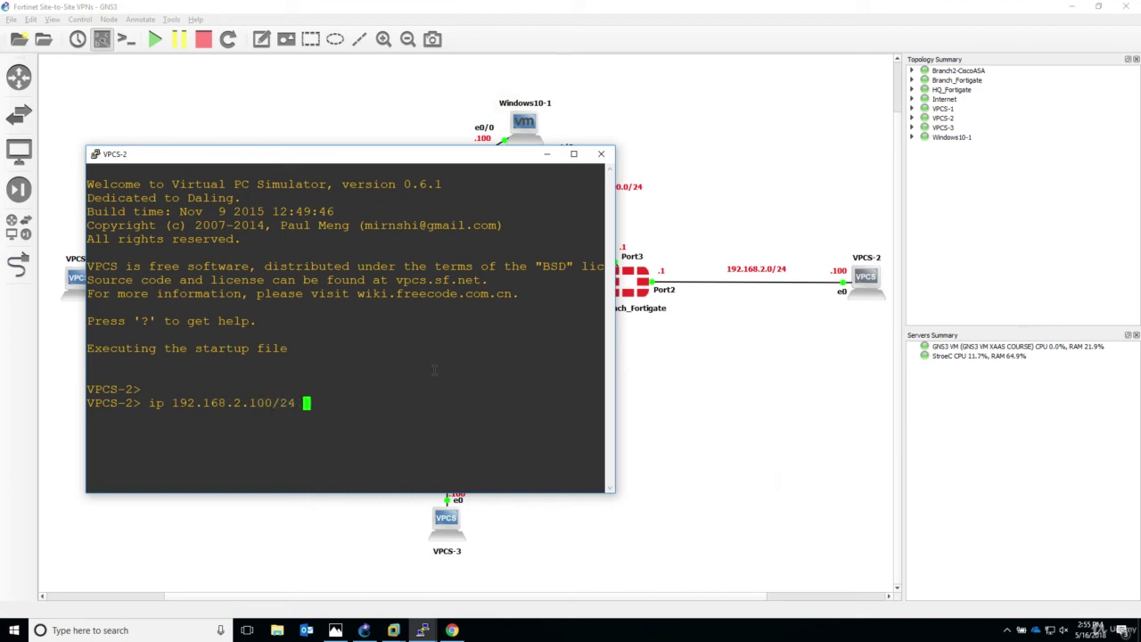
type(" 192.168.2.1")
key("Return")
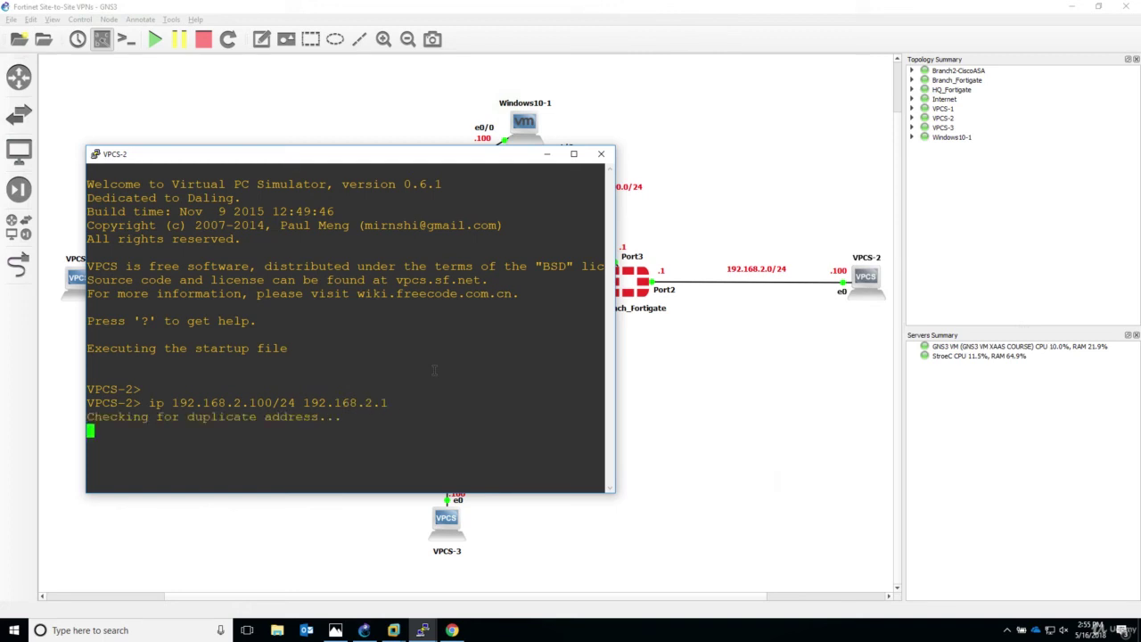
key("Return")
key("Return")
key("Return")
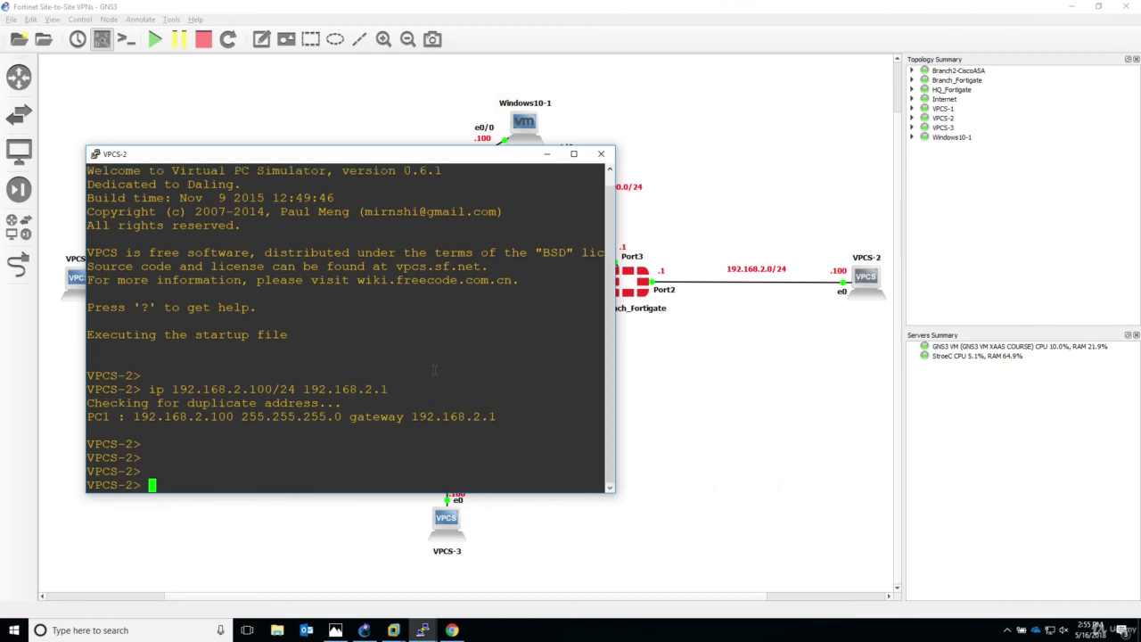
Ping gateway 192.168.2.1 from VPCS-2 and stop with Ctrl+C
type("ping")
double_click(345, 389)
right_click(385, 364)
key("Return")
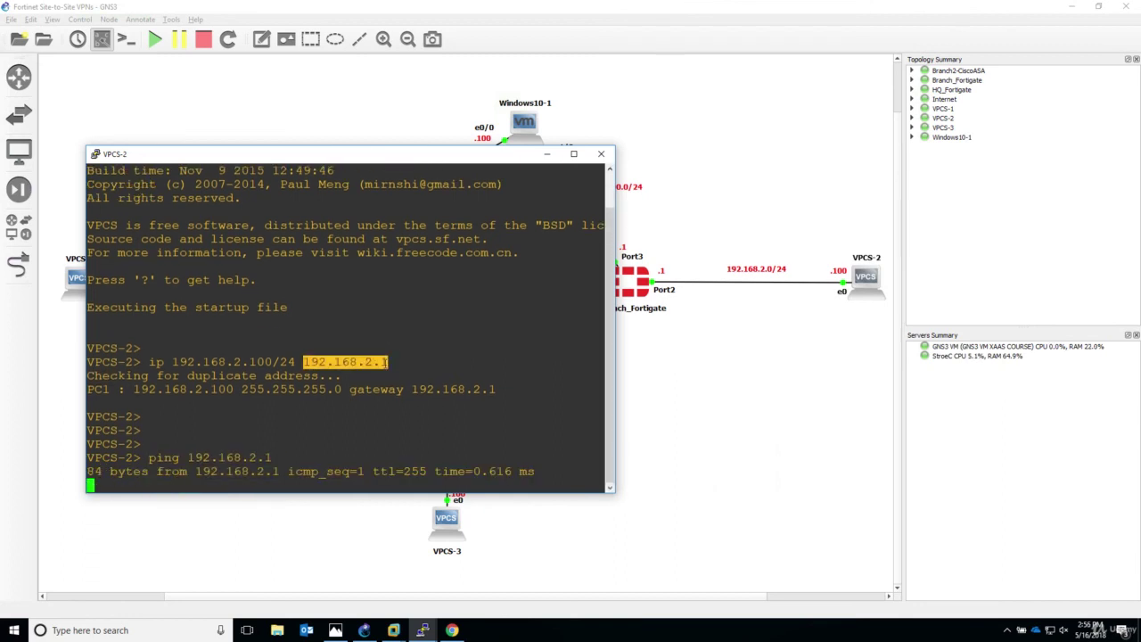
key("ctrl+c")
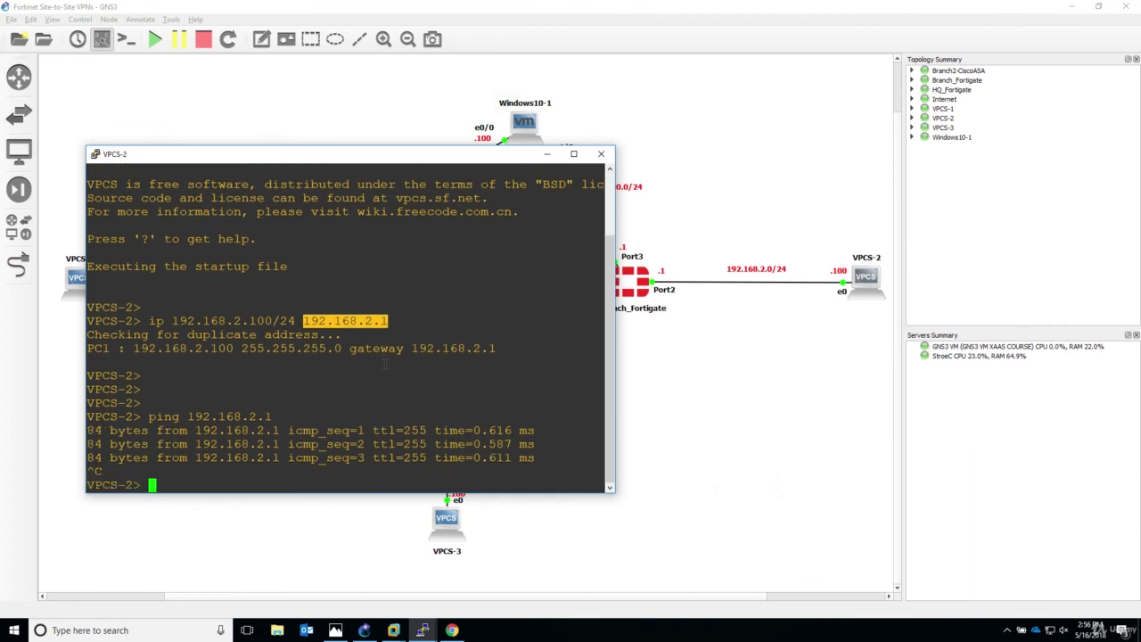
Minimize the VPCS-2 console window
left_click(546, 154)
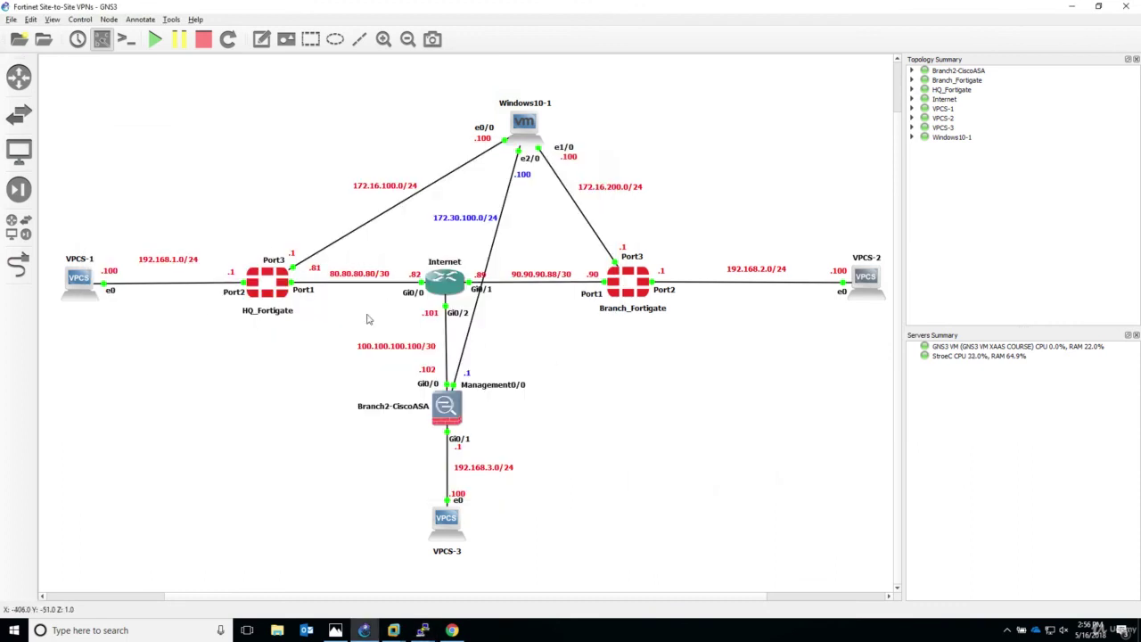